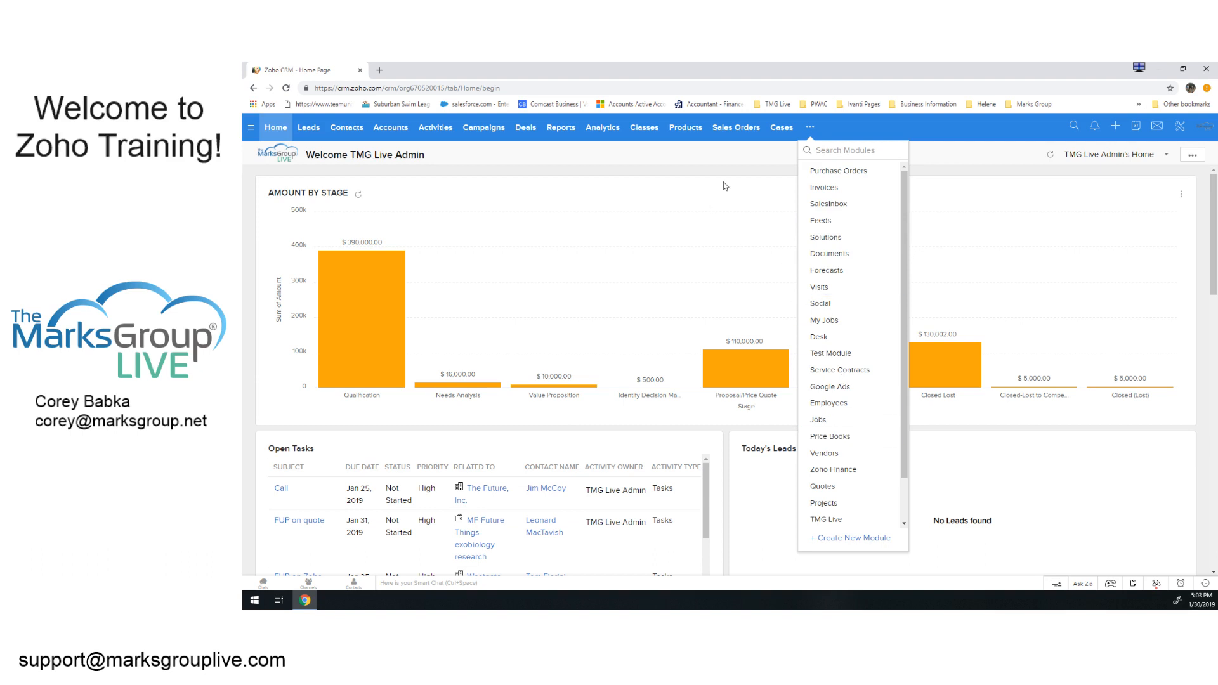
# Open the Cases module to view the list of all cases.
pyautogui.click(869, 129)
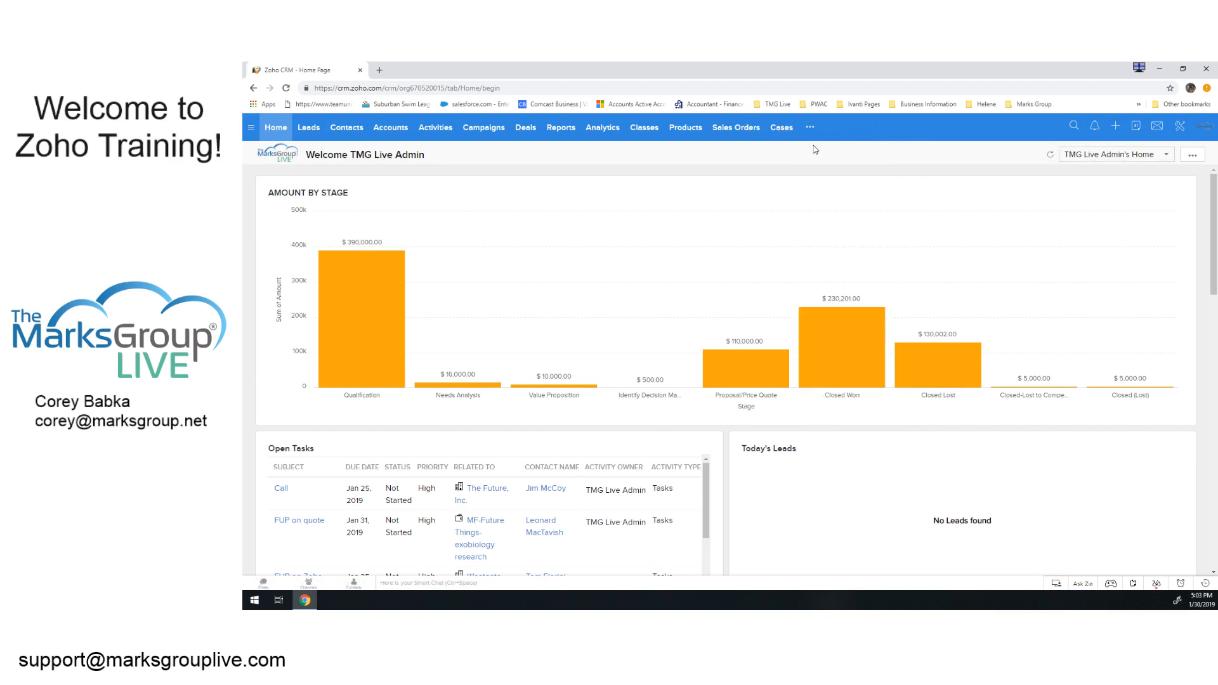
pyautogui.click(781, 129)
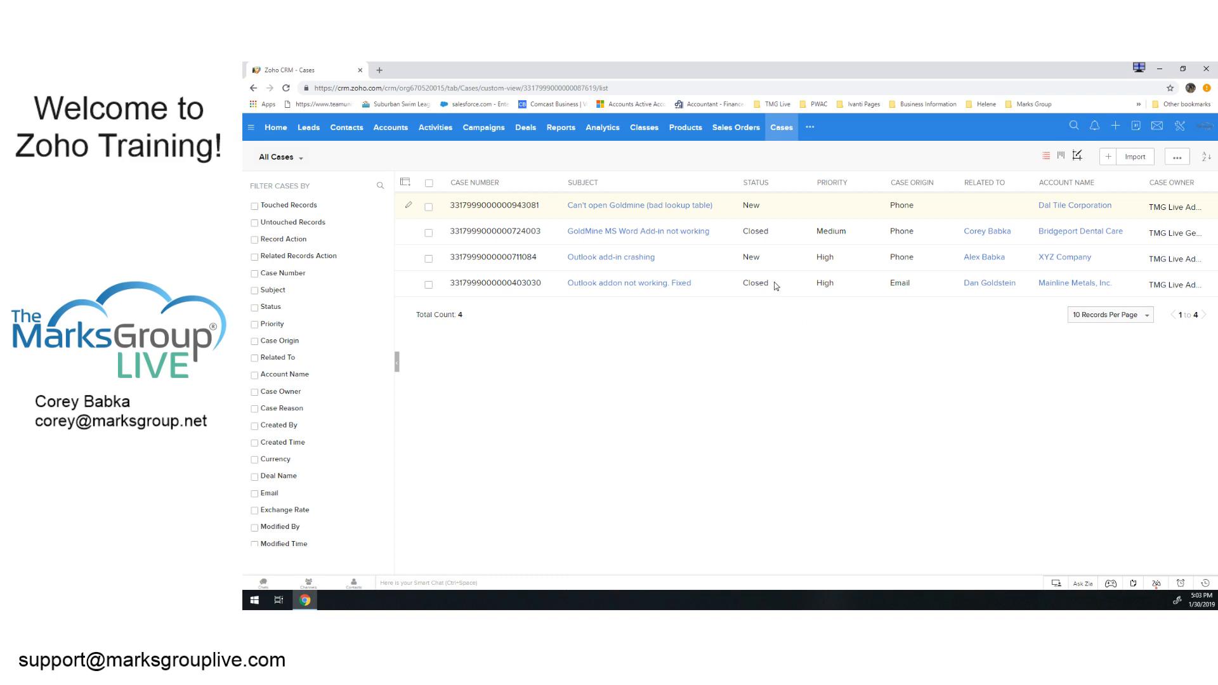
# Open the Bridgeport Dental Care account and go to its related Cases and Zoho Desk sections.
pyautogui.click(400, 129)
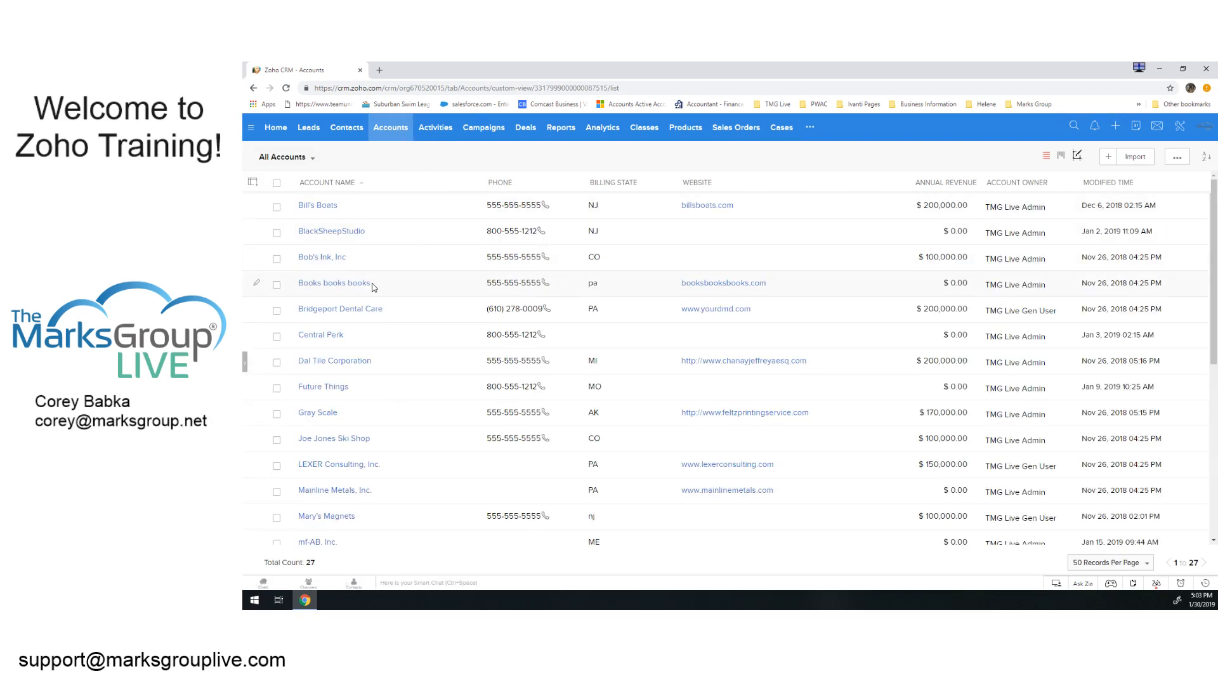
pyautogui.click(336, 311)
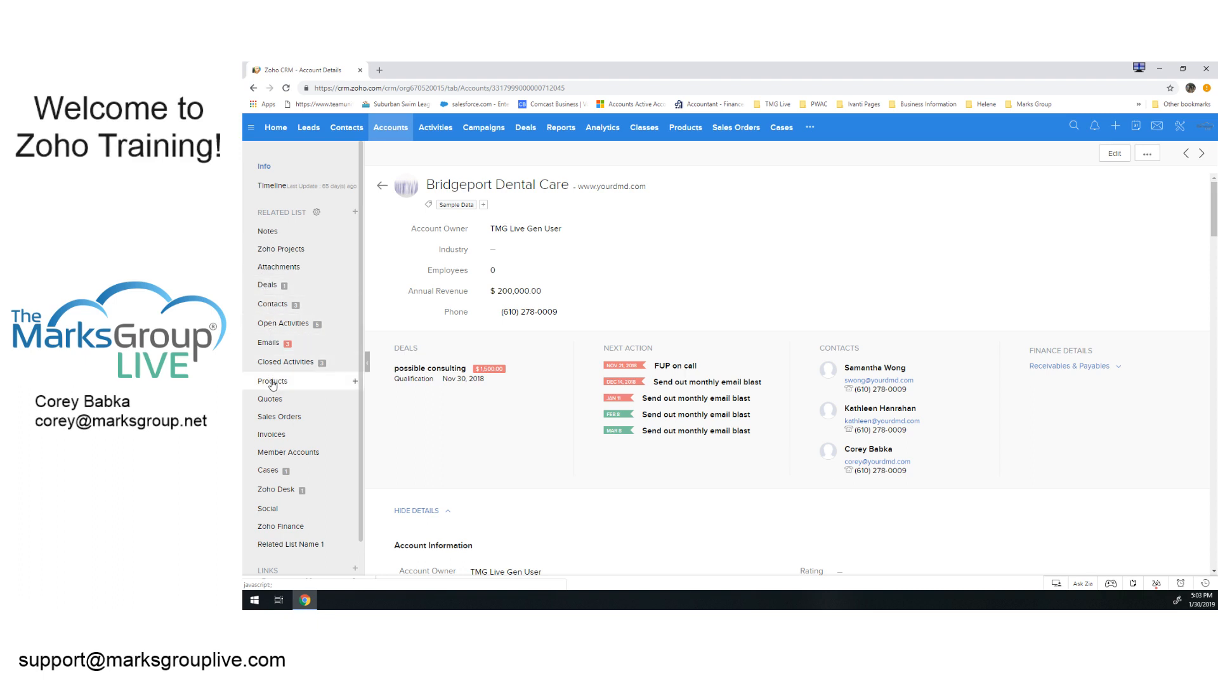
pyautogui.click(268, 471)
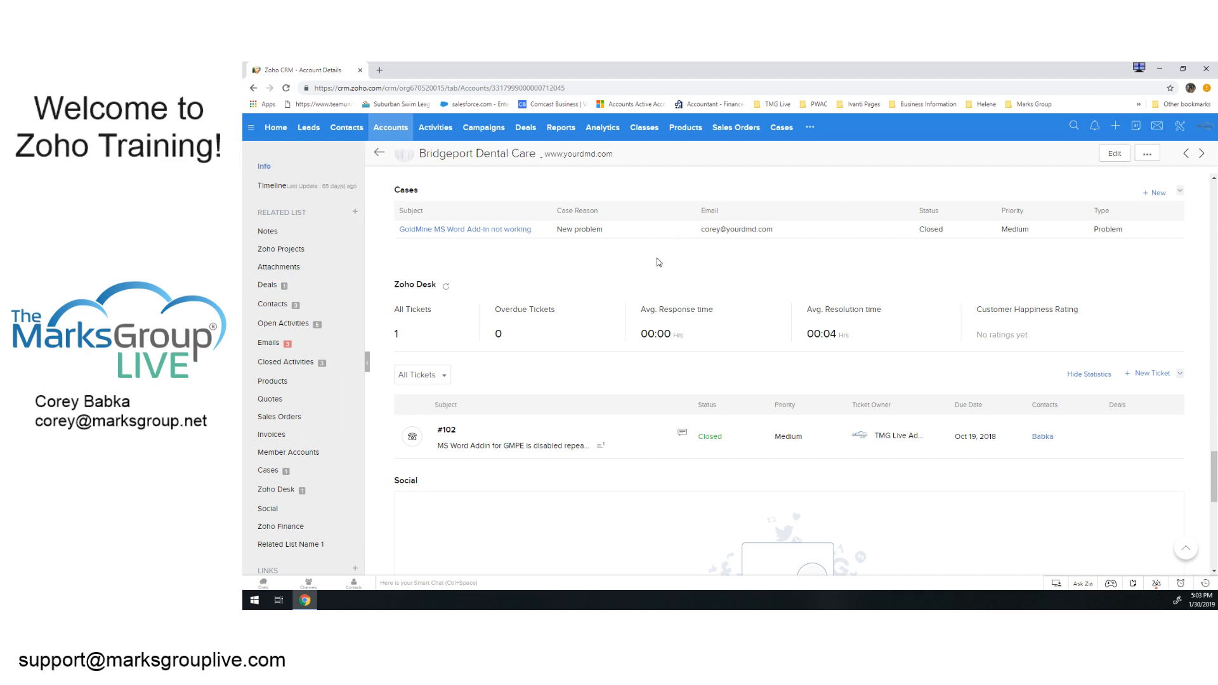
pyautogui.moveTo(393, 284); pyautogui.dragTo(433, 286)
pyautogui.click(521, 251)
pyautogui.scroll(1, 637, 253)
pyautogui.scroll(1, 636, 252)
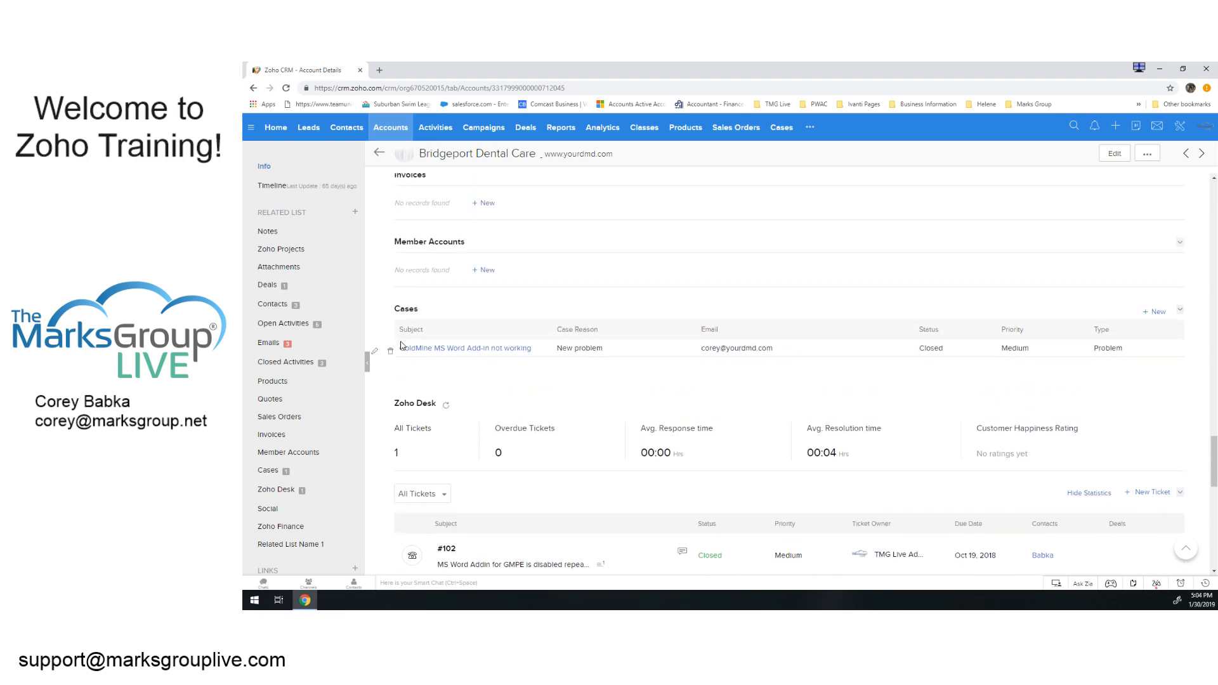
# Start a new case from the account's related Cases and choose Zoho One as its product.
pyautogui.click(499, 305)
pyautogui.click(1156, 316)
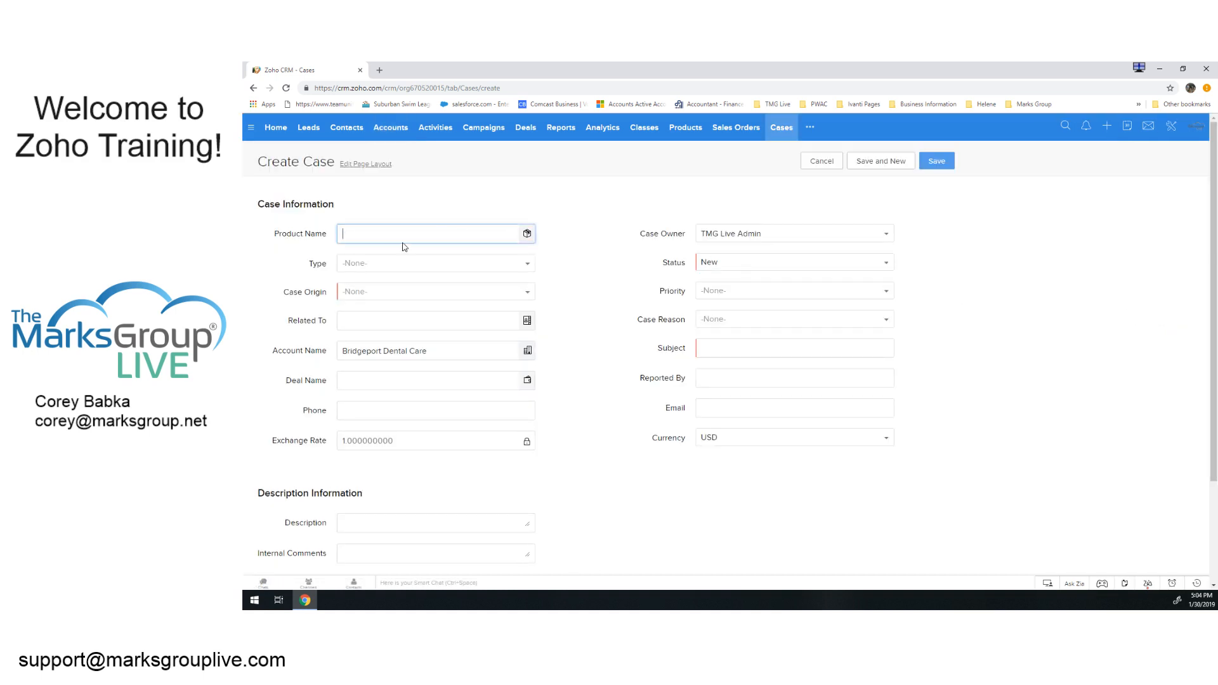
pyautogui.click(527, 234)
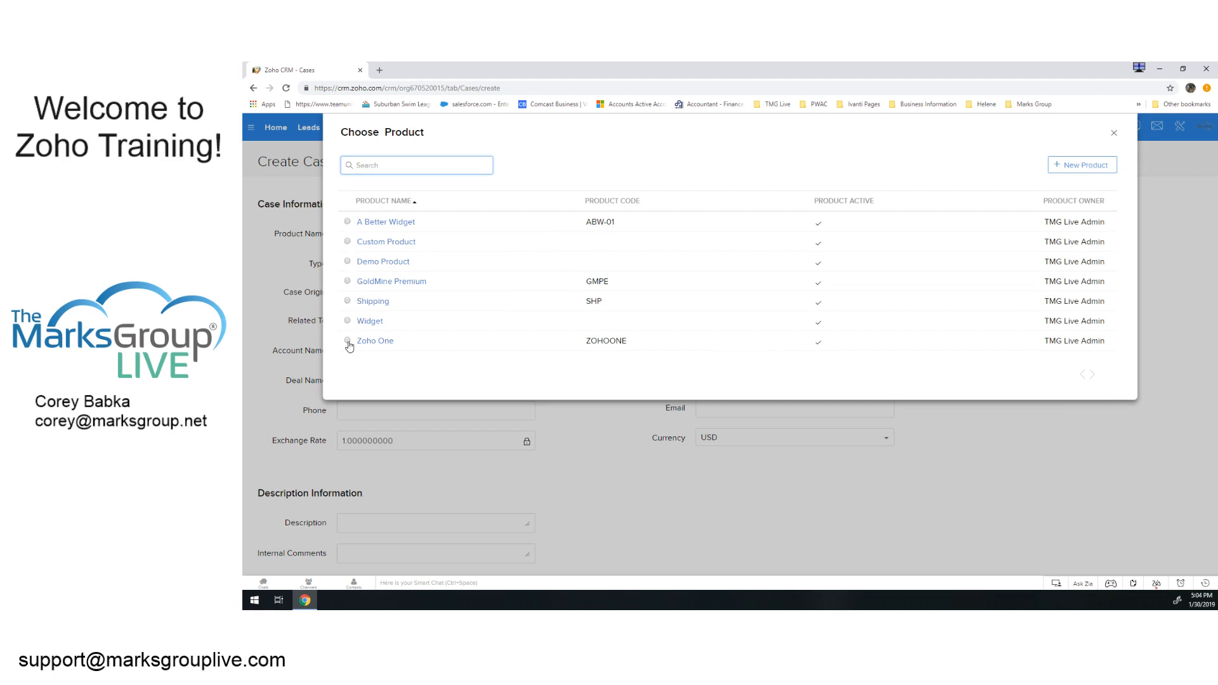
pyautogui.click(348, 341)
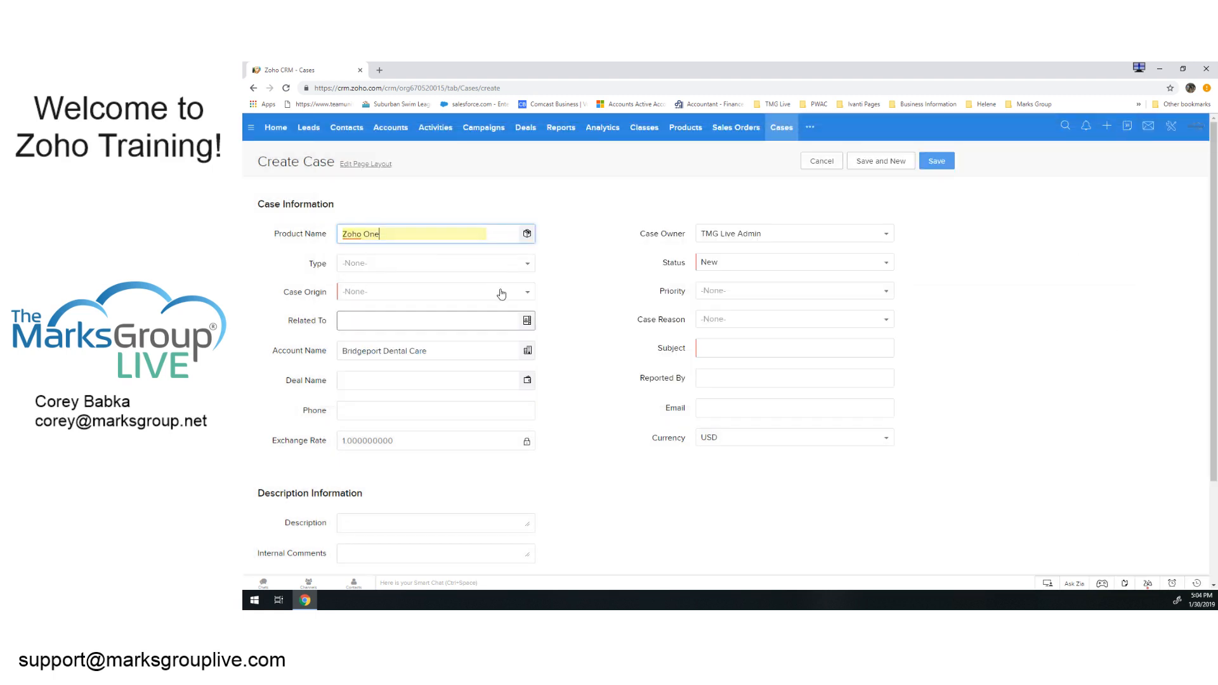
# Set the case type to Question and the case origin to Email.
pyautogui.click(395, 264)
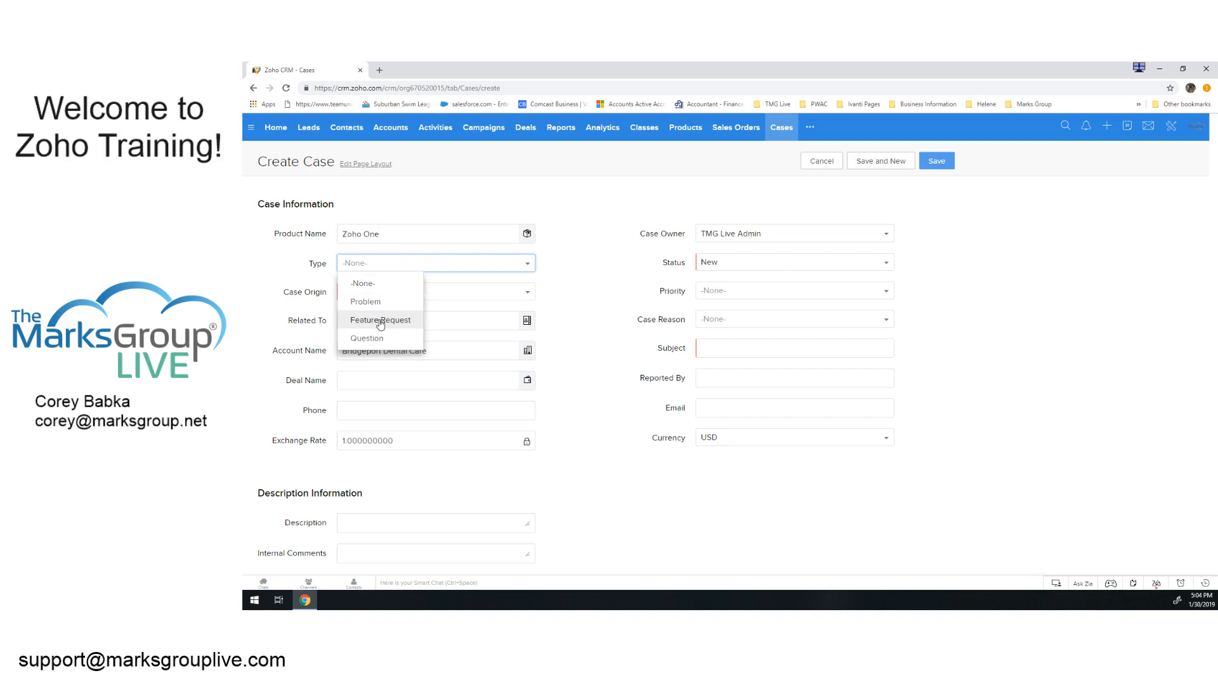
pyautogui.click(381, 320)
pyautogui.click(378, 268)
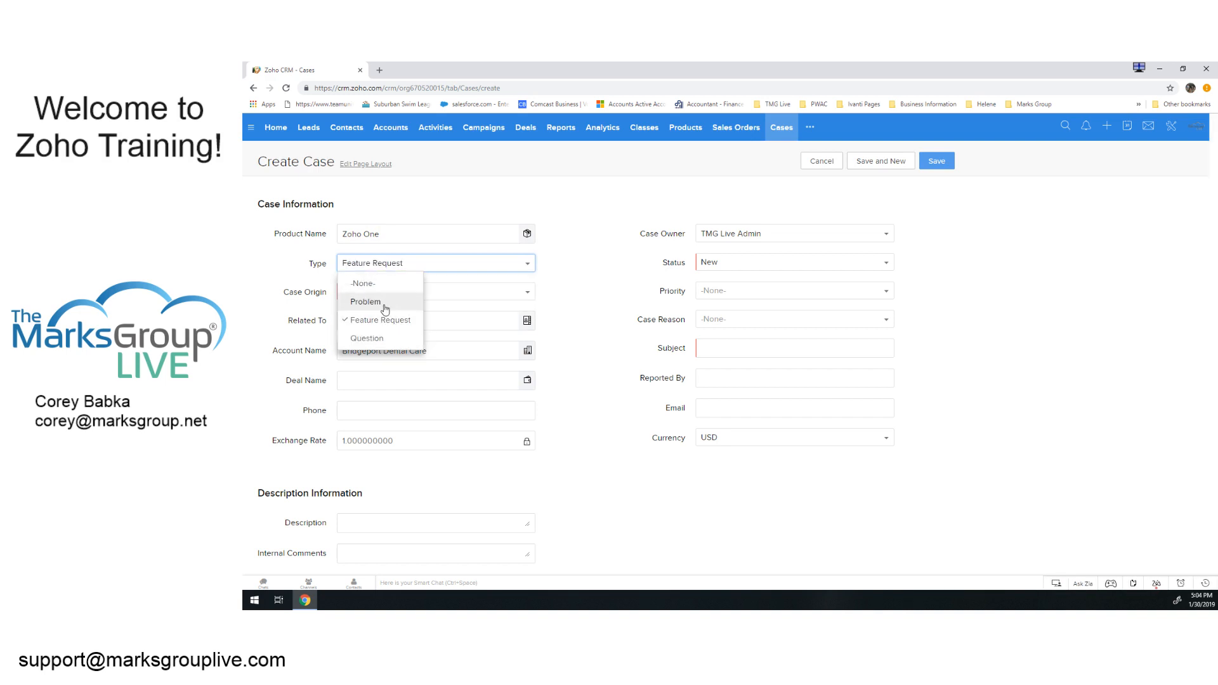
pyautogui.click(380, 342)
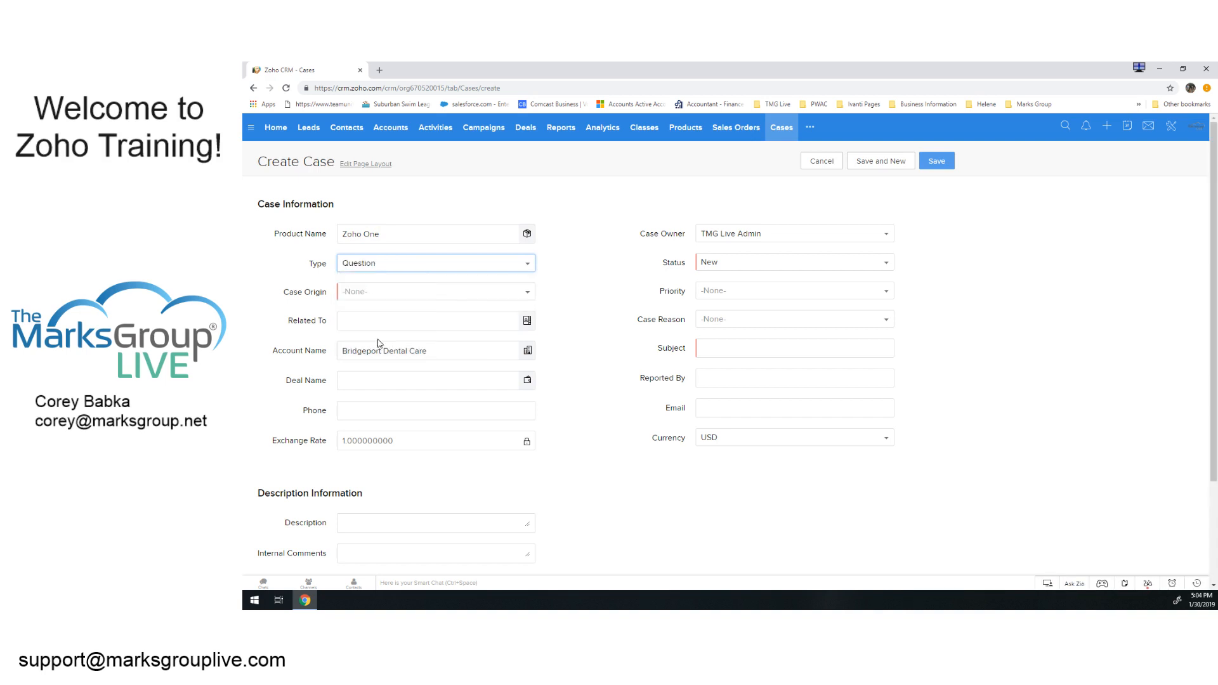
pyautogui.click(377, 293)
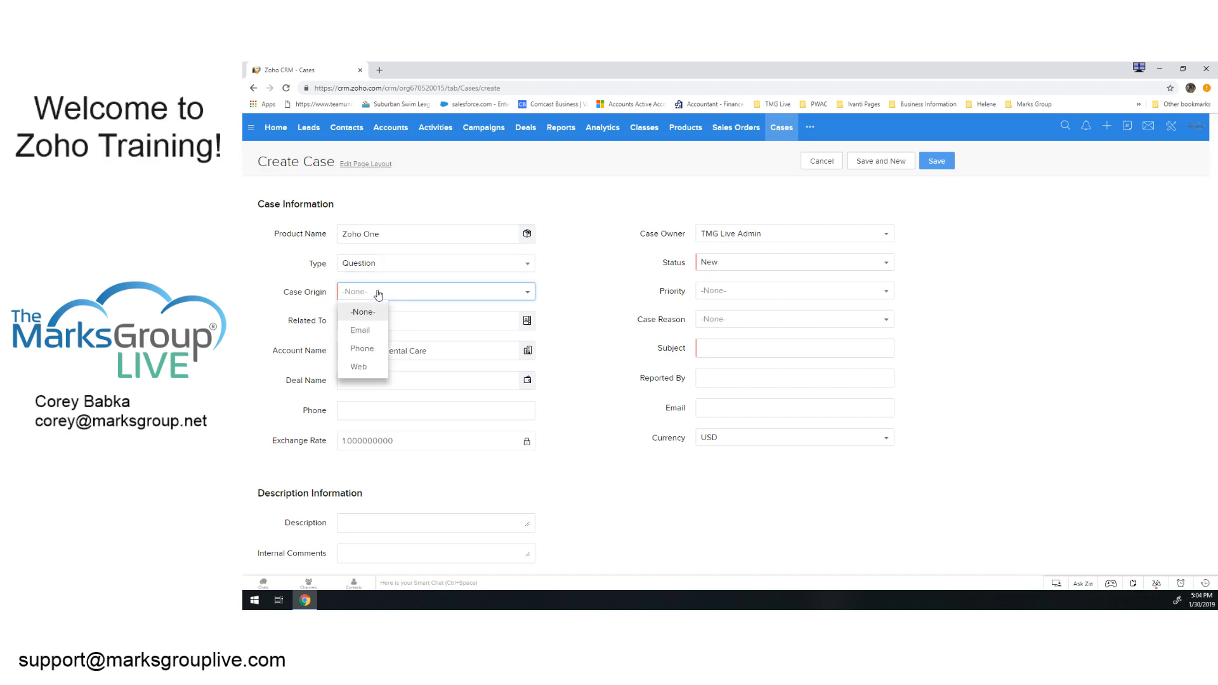
pyautogui.click(359, 330)
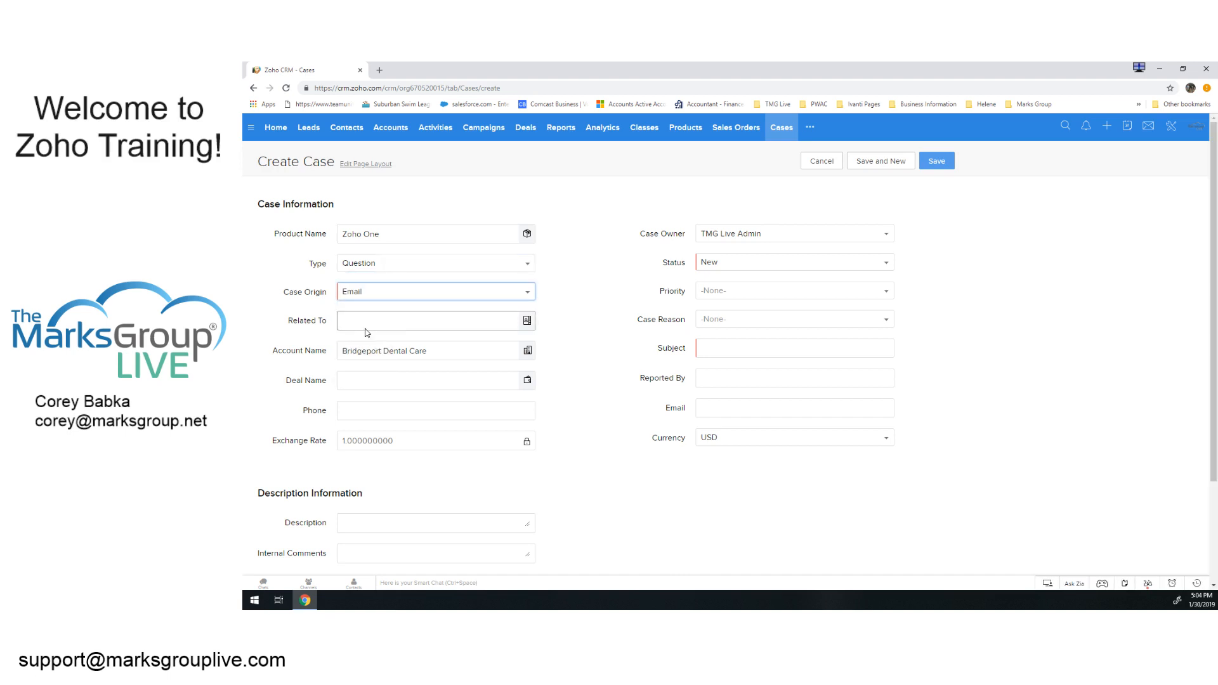
# Relate the case to a contact from Bridgeport Dental Care and check the account and phone fields.
pyautogui.click(398, 322)
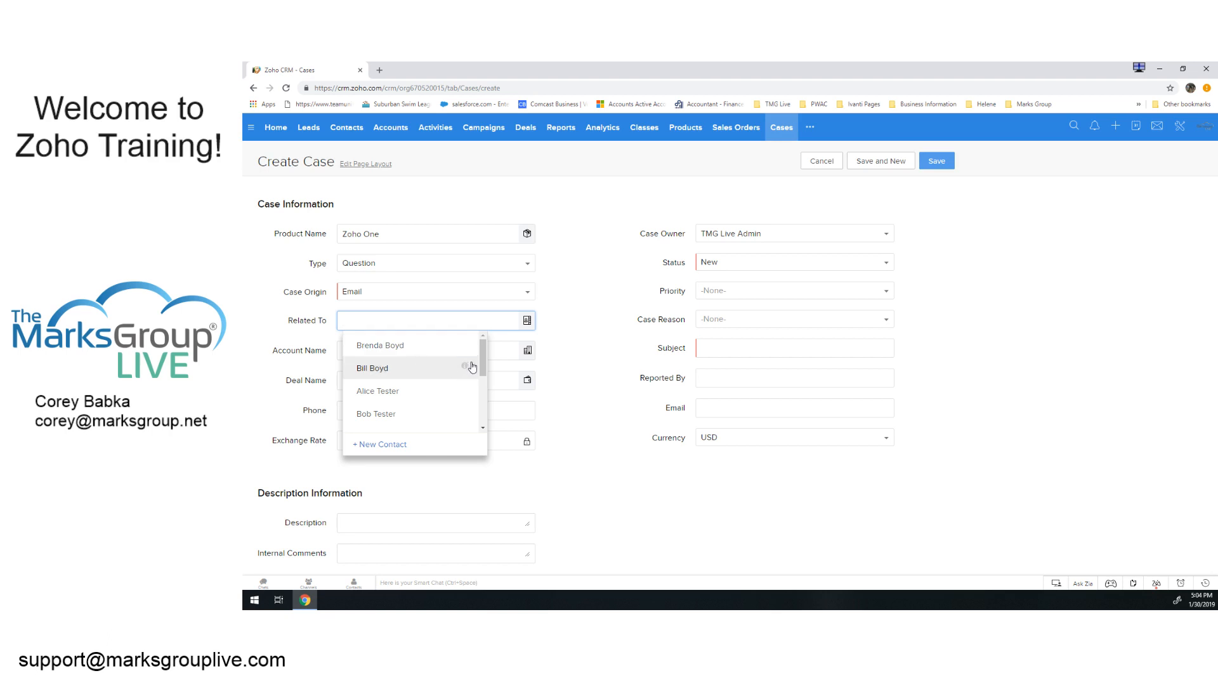
pyautogui.scroll(-5, 484, 357)
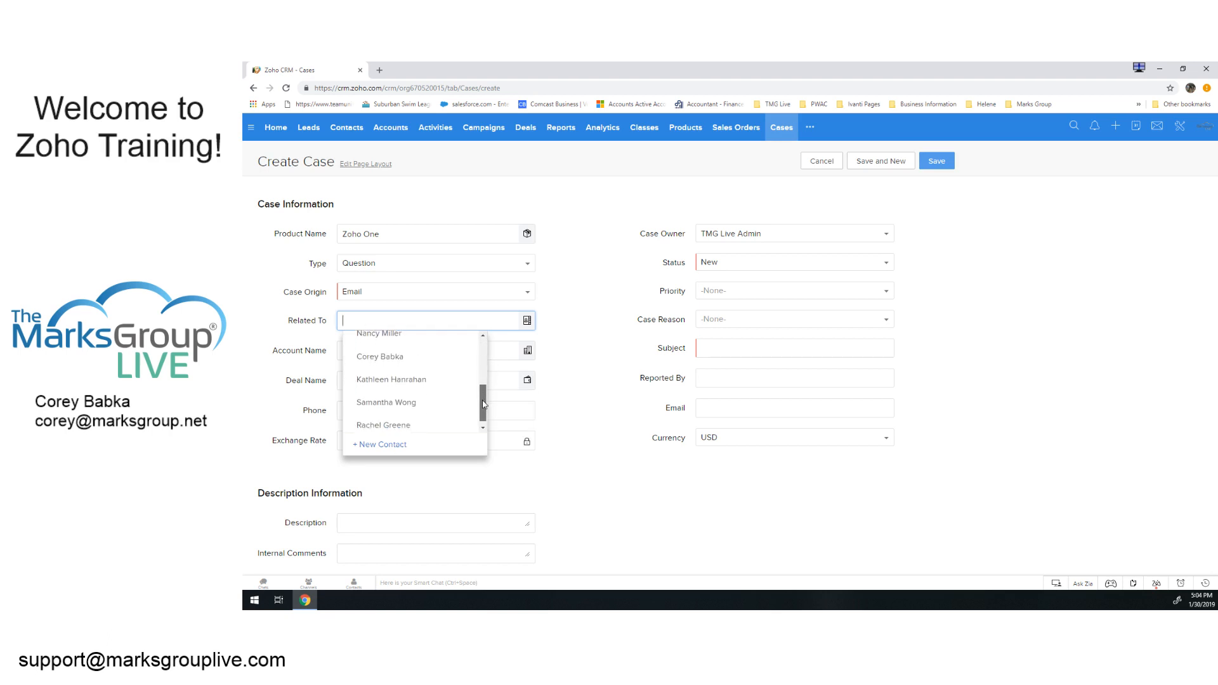
pyautogui.scroll(-2, 481, 393)
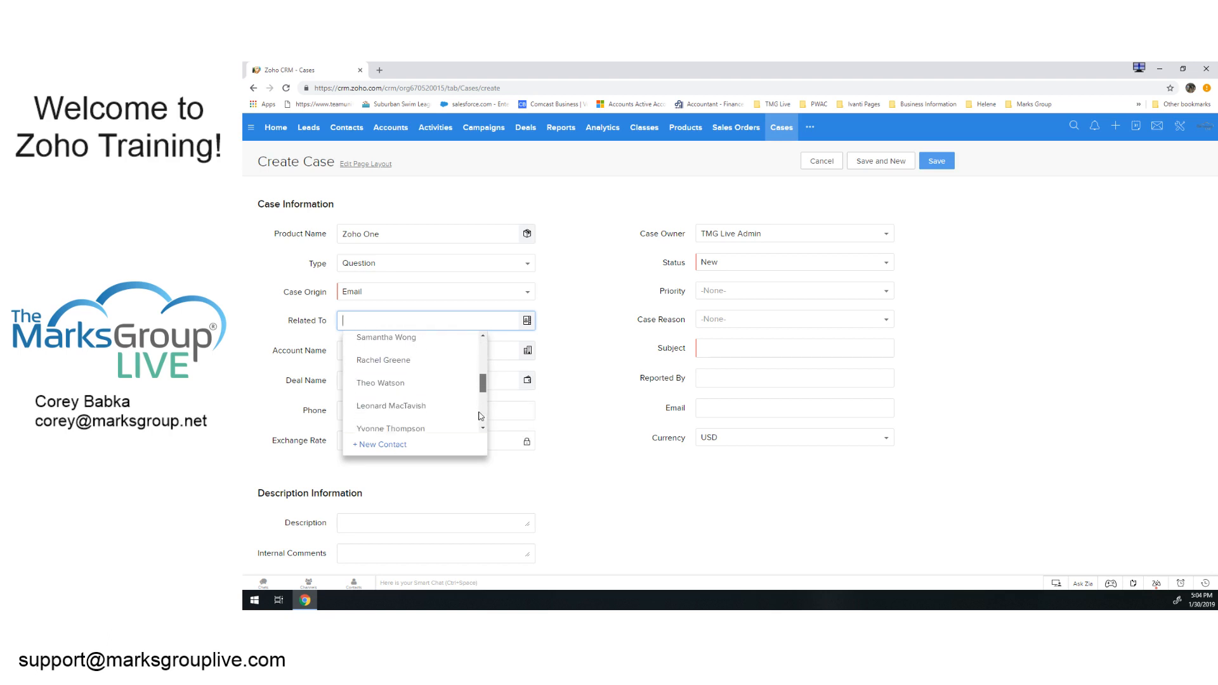
pyautogui.scroll(1, 481, 413)
pyautogui.click(386, 370)
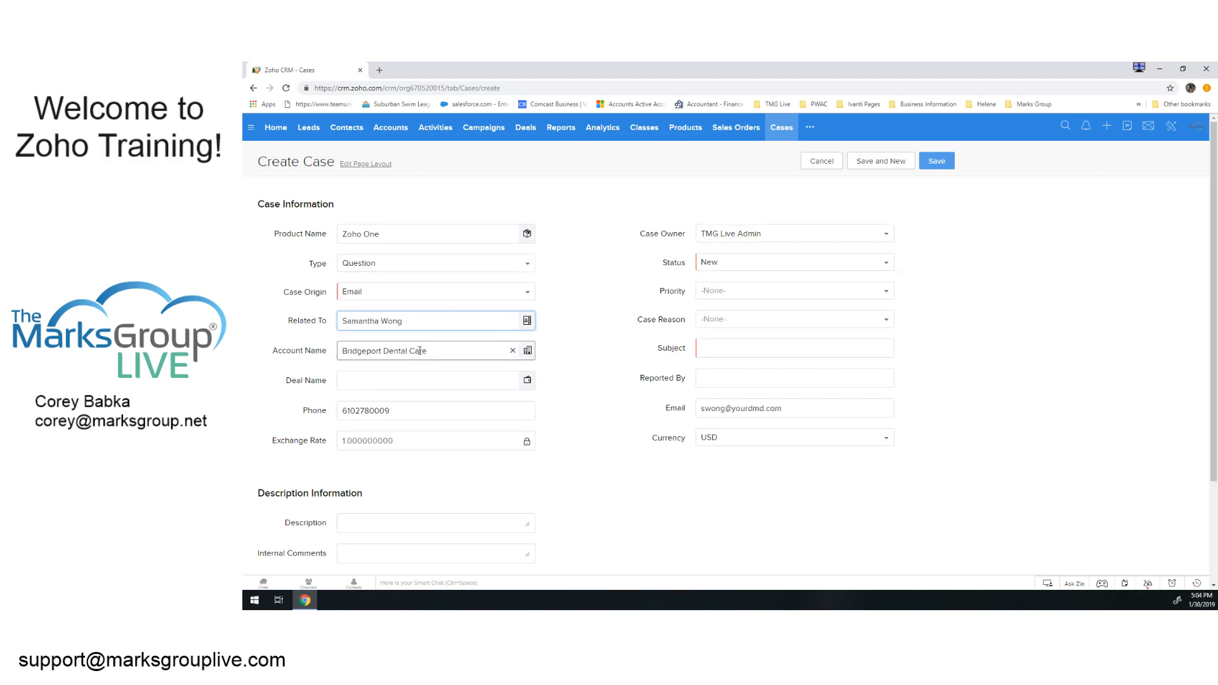
pyautogui.moveTo(435, 351); pyautogui.dragTo(339, 354)
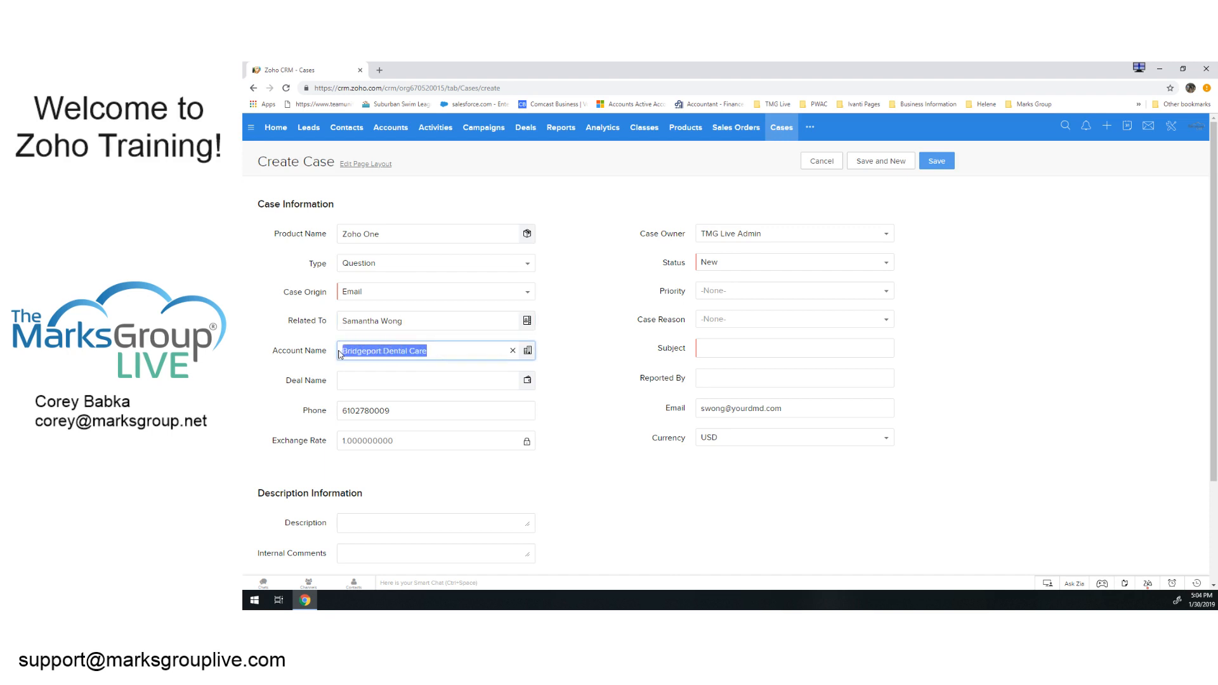
pyautogui.click(418, 320)
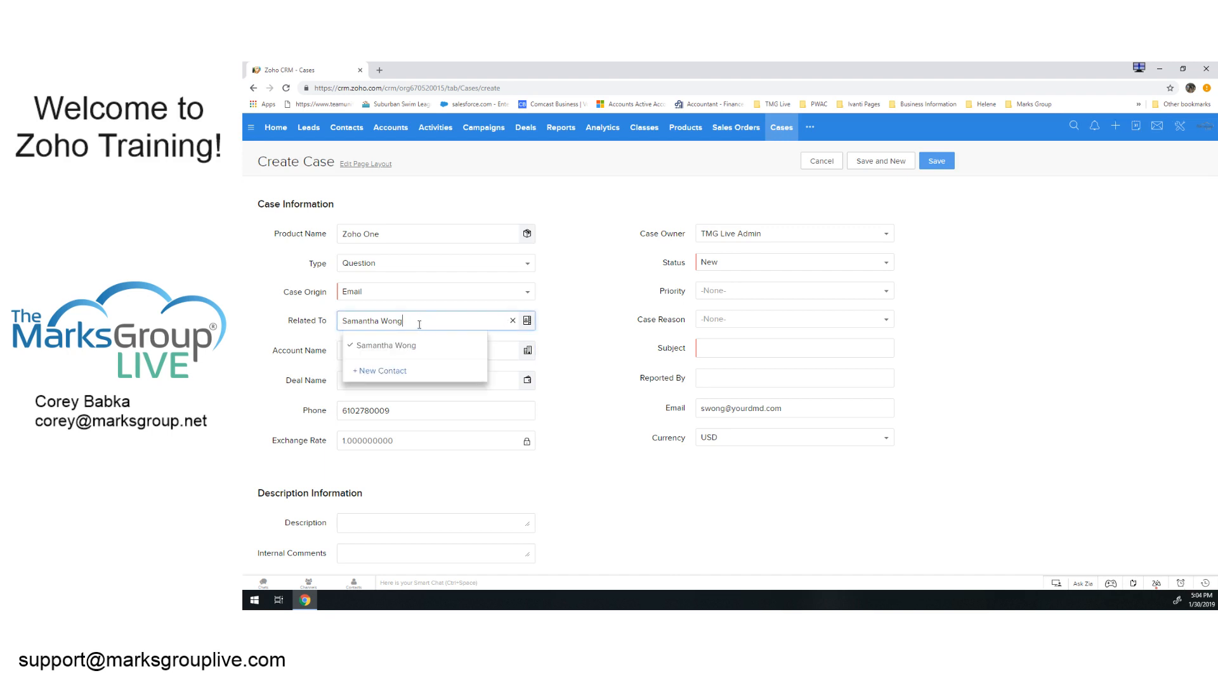
pyautogui.click(614, 310)
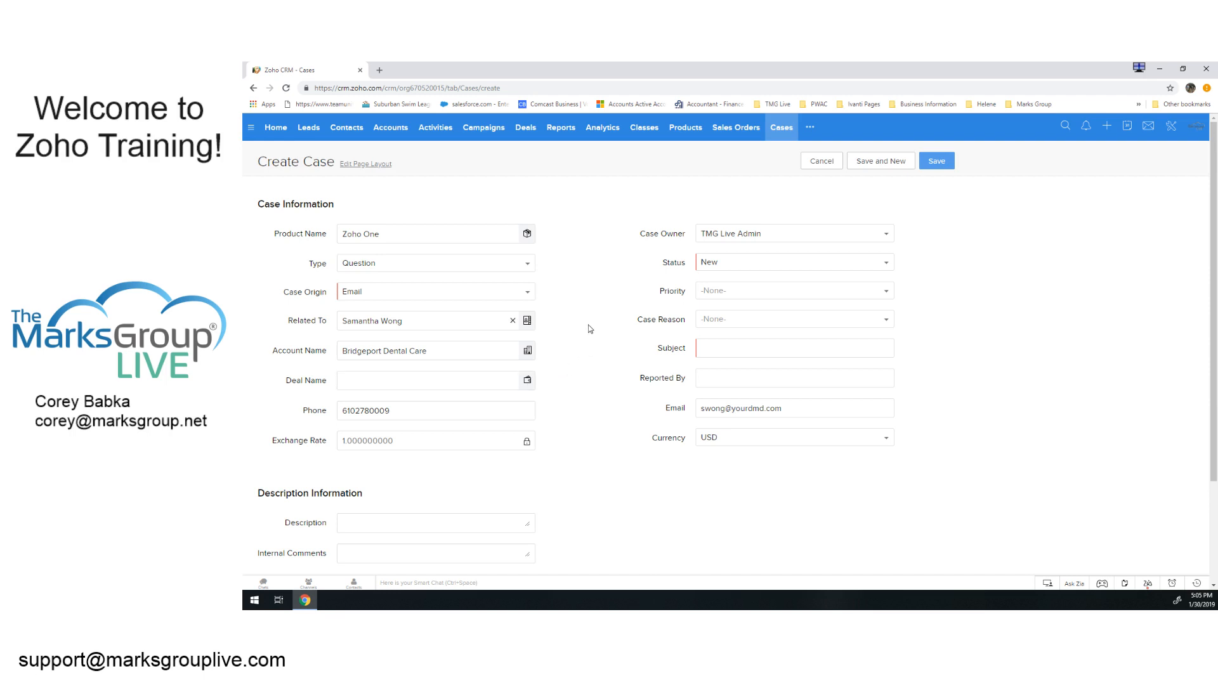
pyautogui.click(487, 410)
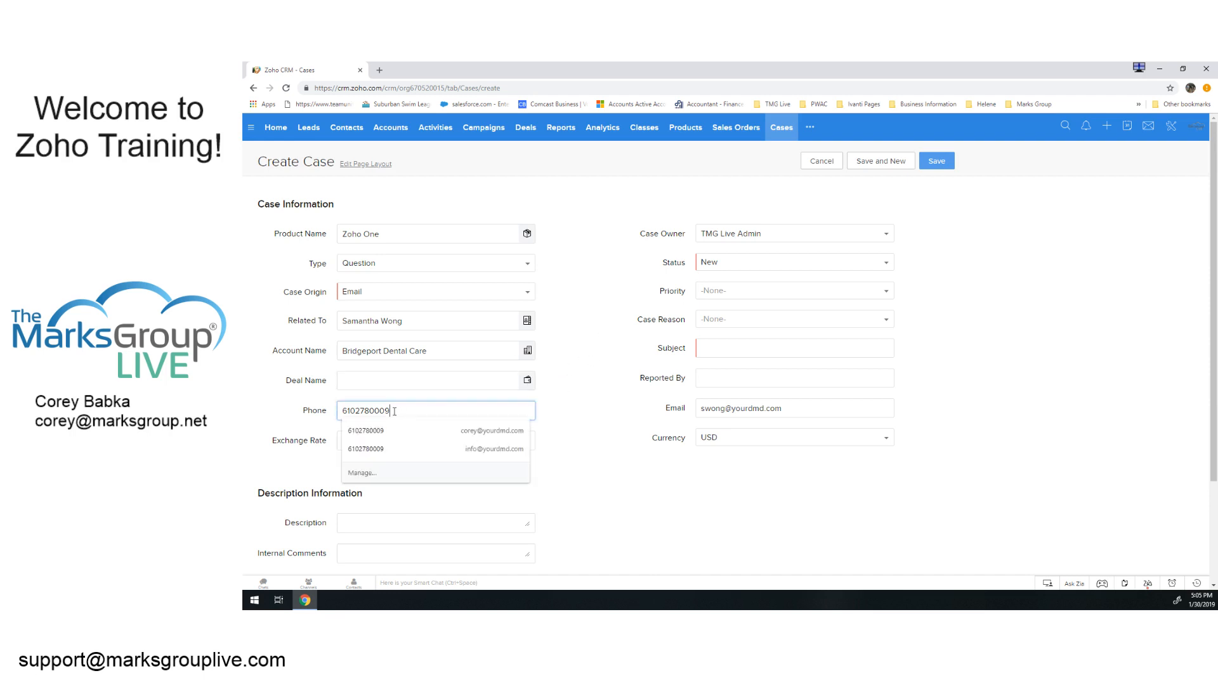
pyautogui.click(614, 437)
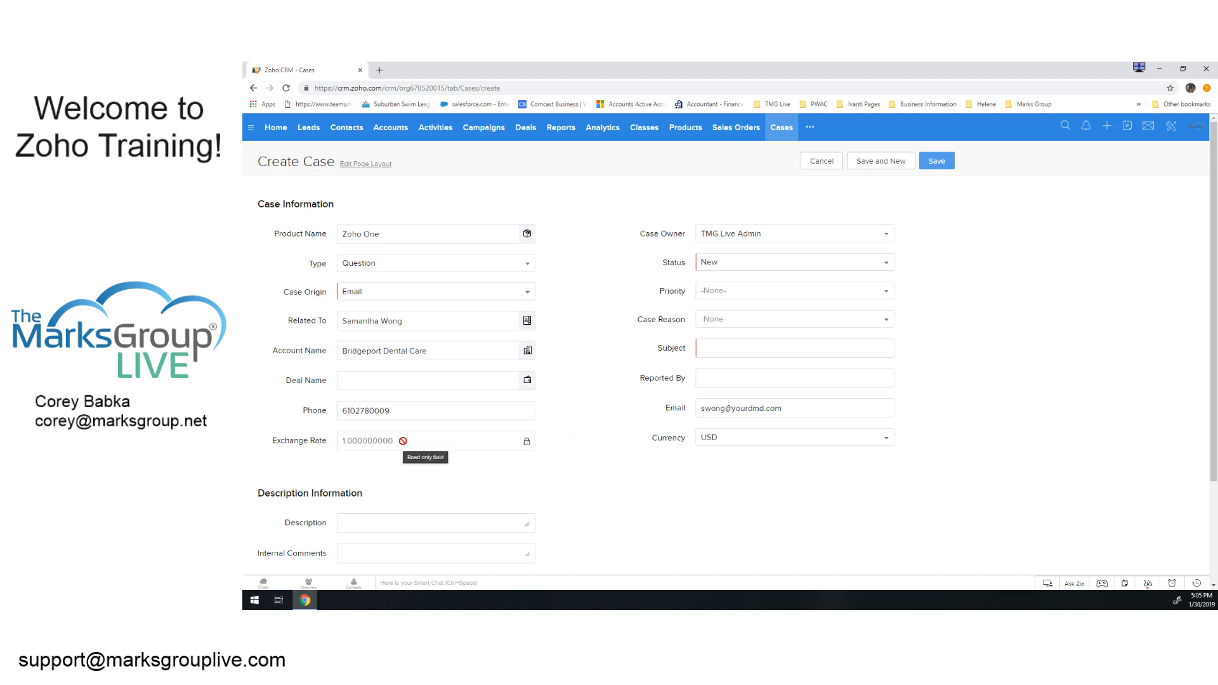
# Assign the case to TMG Live Gen User and set its priority to High.
pyautogui.click(755, 236)
pyautogui.click(754, 306)
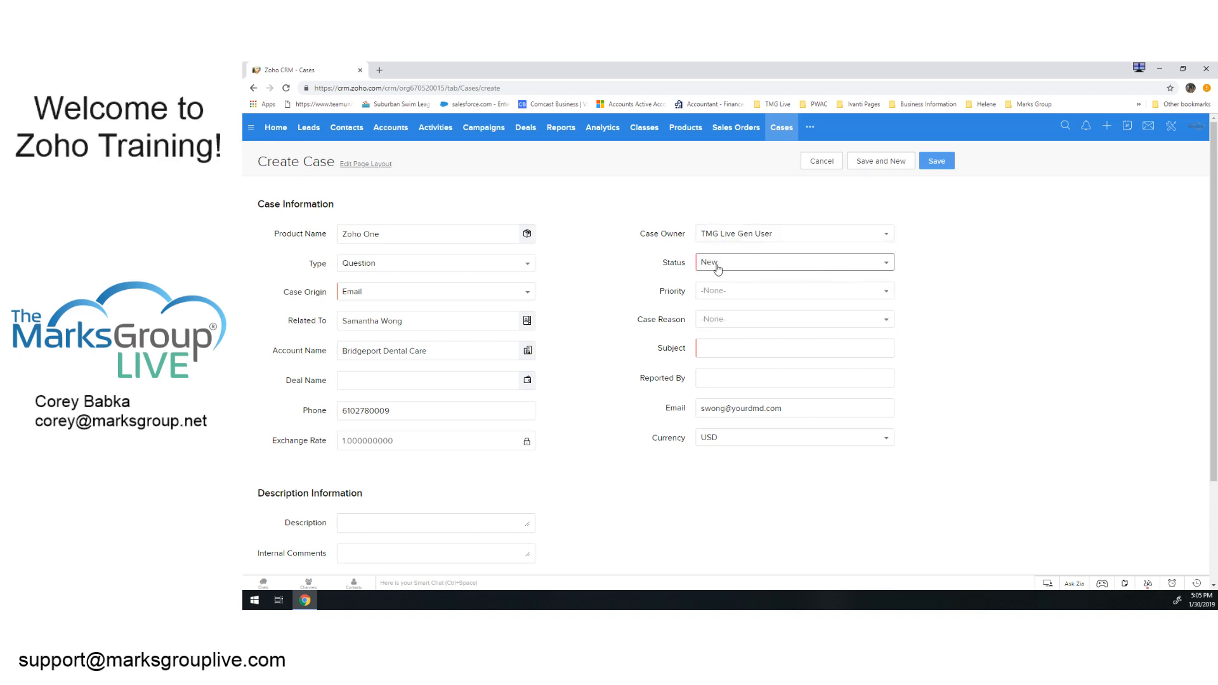
pyautogui.click(731, 295)
pyautogui.click(727, 330)
# Set the case reason to "Instructions not clear.".
pyautogui.click(712, 319)
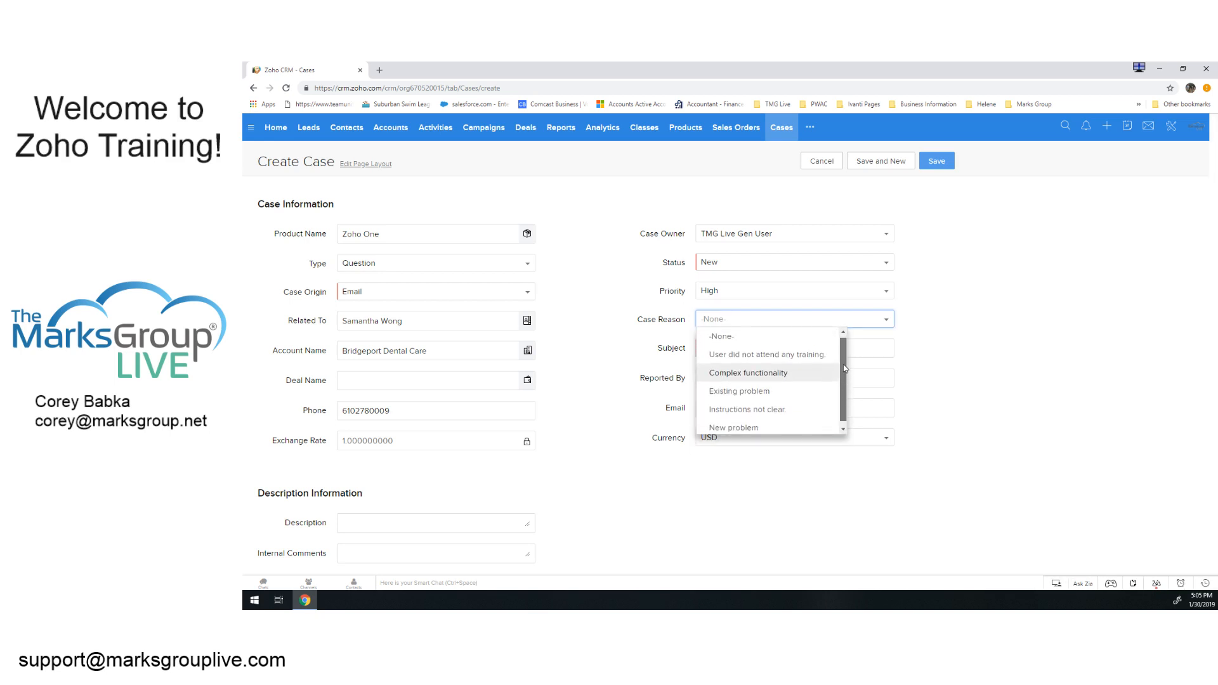
pyautogui.scroll(-1, 787, 402)
pyautogui.click(789, 407)
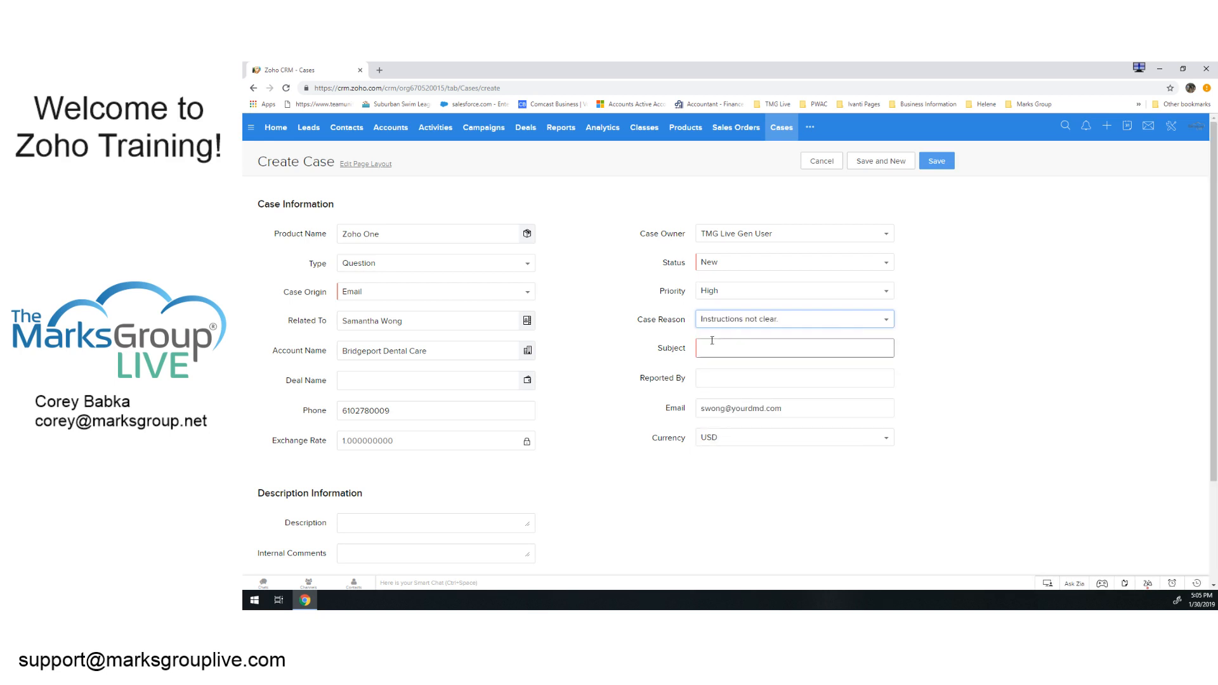
# Enter the case subject "Users are not sure how to add contacts to an account", leaving Reported By empty.
pyautogui.click(767, 346)
pyautogui.click(741, 349)
pyautogui.write('Users are not sure ho')
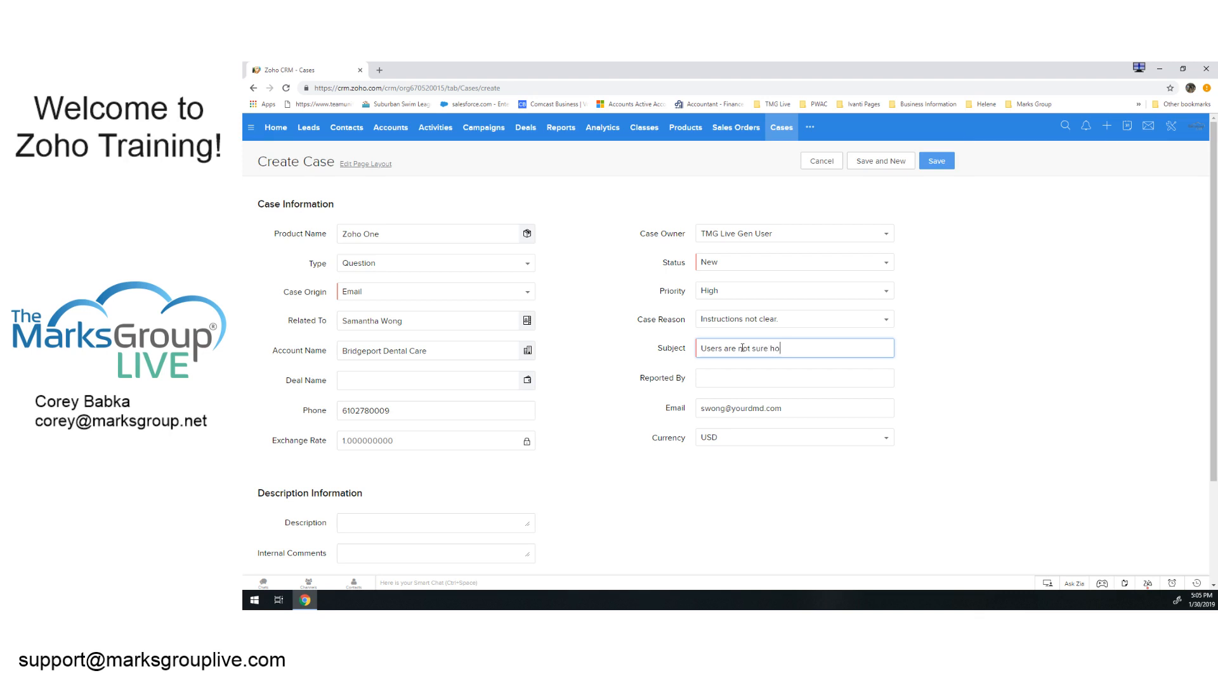
pyautogui.write('w to add contacts to an account')
pyautogui.press('Tab')
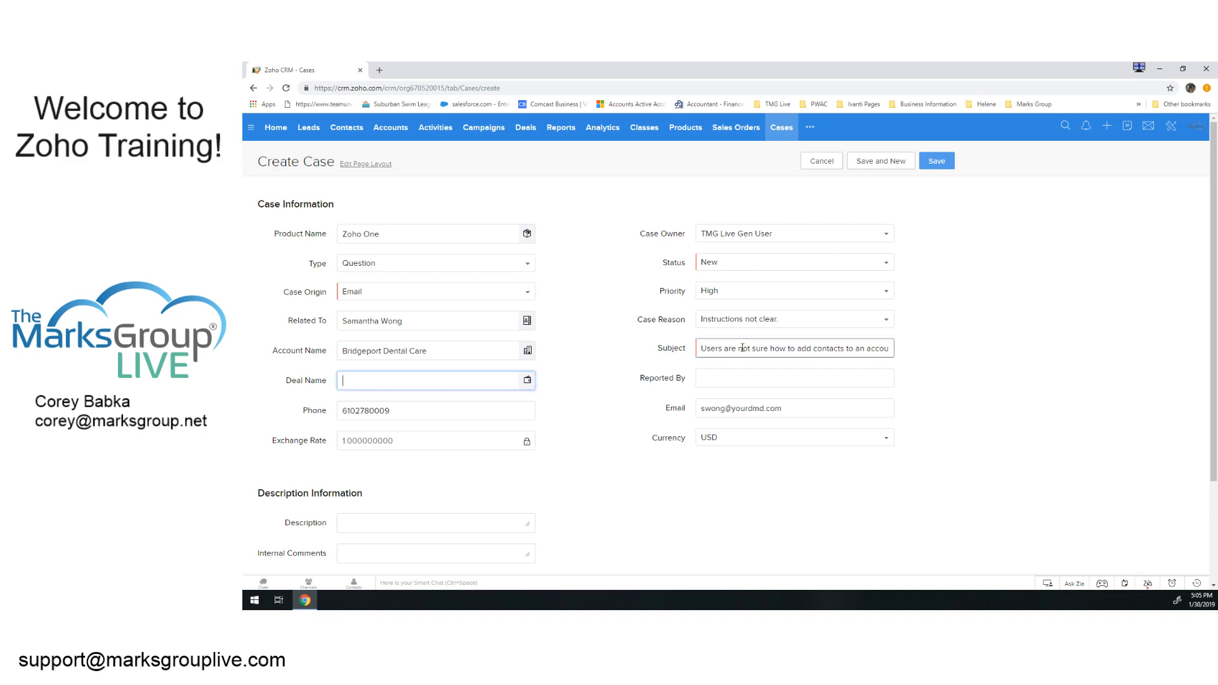
pyautogui.click(732, 379)
pyautogui.click(1024, 383)
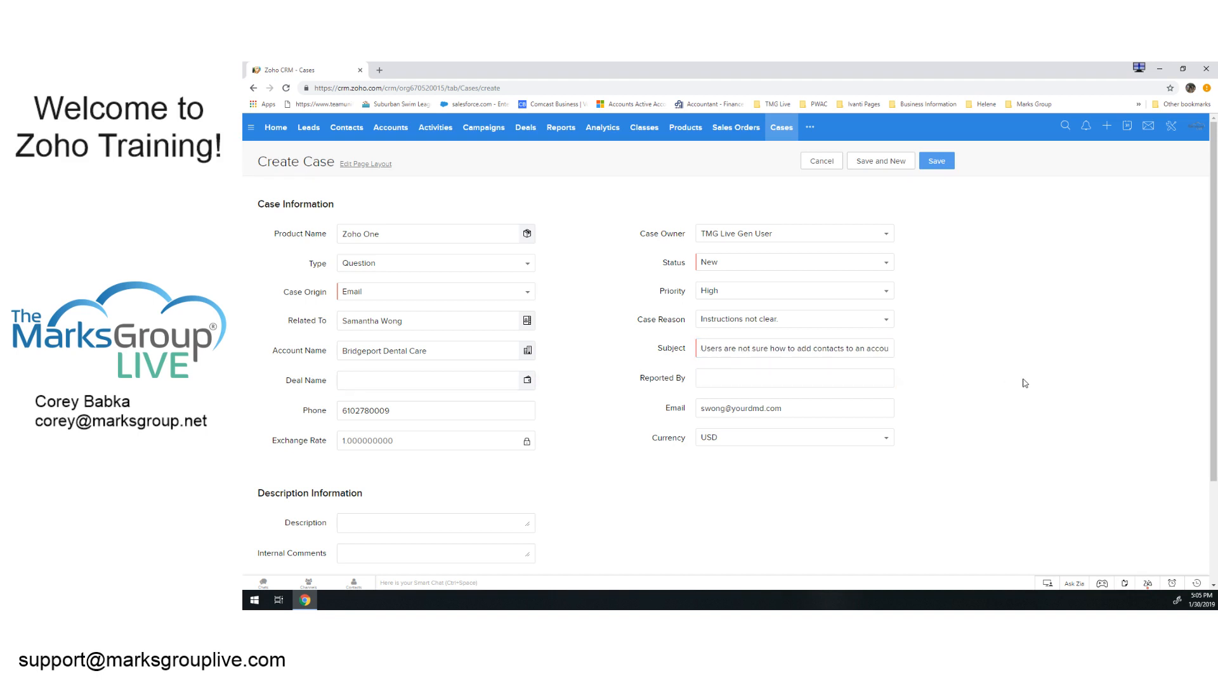
# Enter the case description "Simple email request, wanting to know how to add contacts to an account after creation.".
pyautogui.scroll(-2, 999, 398)
pyautogui.scroll(-1, 999, 399)
pyautogui.click(451, 391)
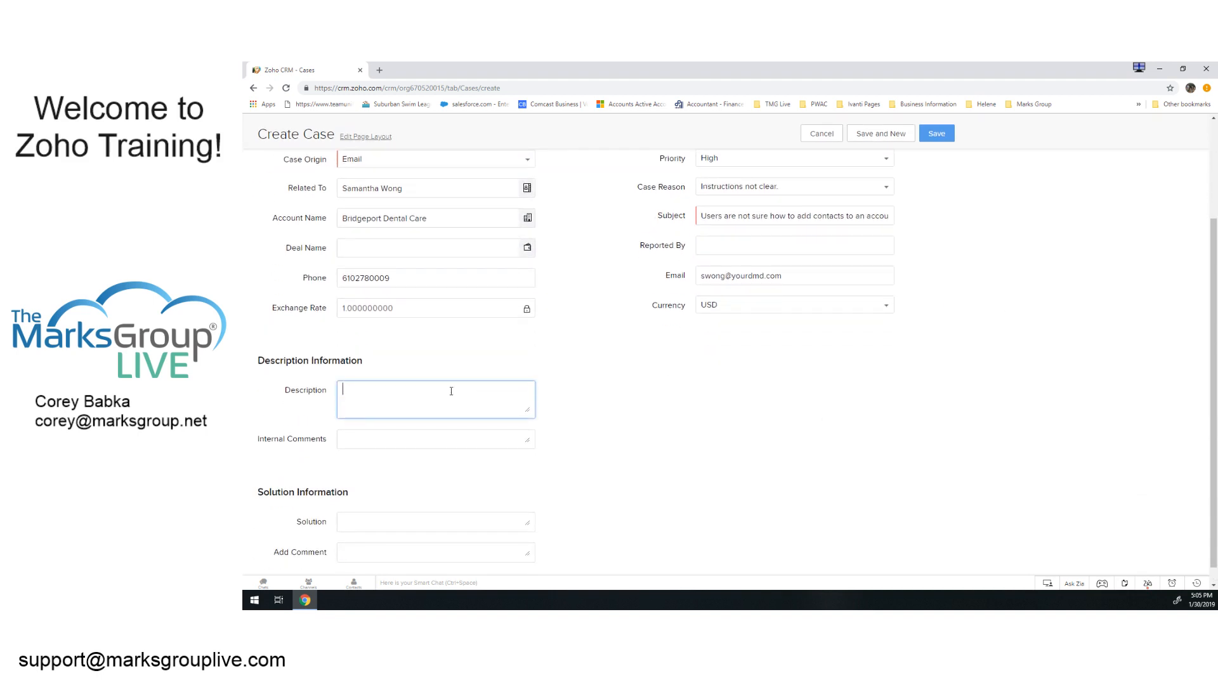
pyautogui.write('Simepl')
pyautogui.write('ple ema')
pyautogui.write('il reques')
pyautogui.write('t, wanting to know ')
pyautogui.write('how to add contac')
pyautogui.write('ts a')
pyautogui.press('BackSpace')
pyautogui.write('to an ac')
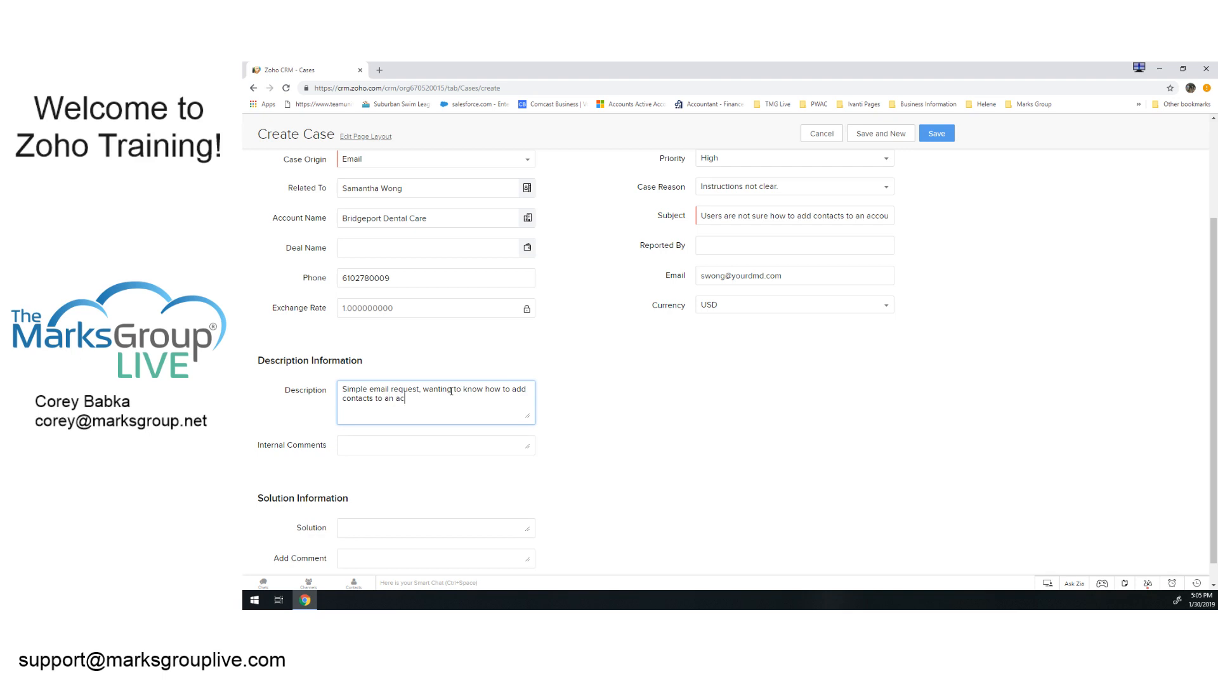
pyautogui.write('count after create')
pyautogui.write('on.')
# Enter the internal comment "This should be clearer in our documentation.".
pyautogui.click(489, 446)
pyautogui.write('This shoudl have')
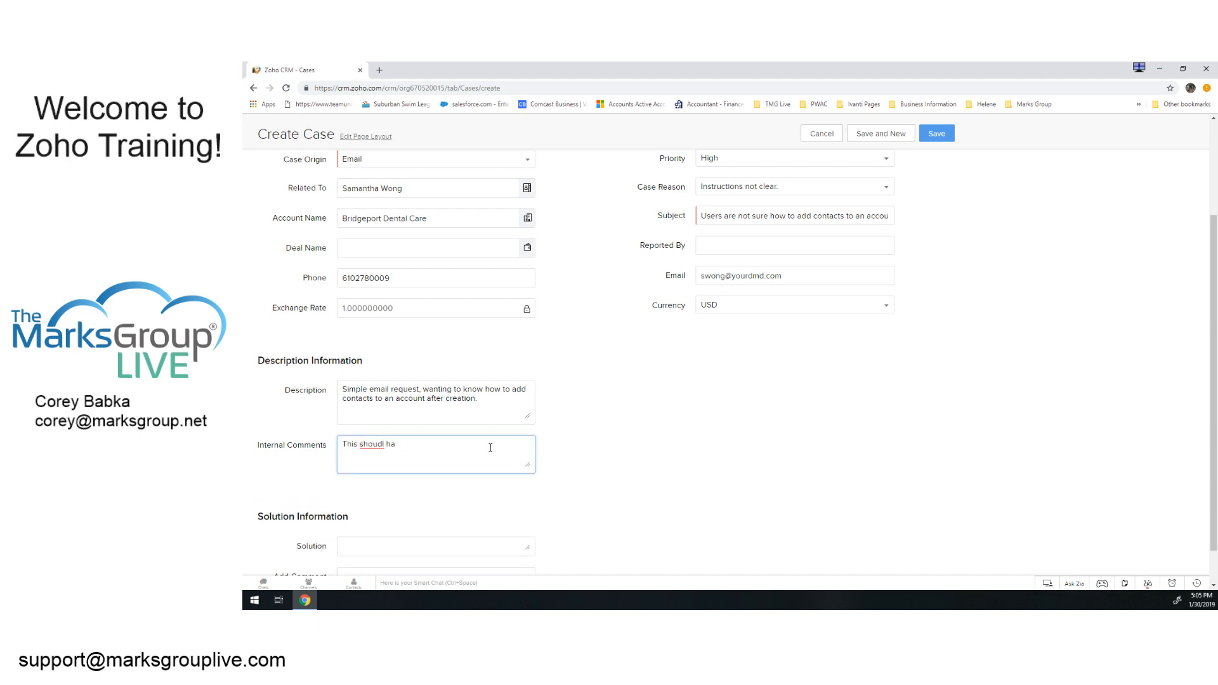
pyautogui.press('BackSpace')
pyautogui.write('ld be clearer in our documentation')
pyautogui.click(360, 406)
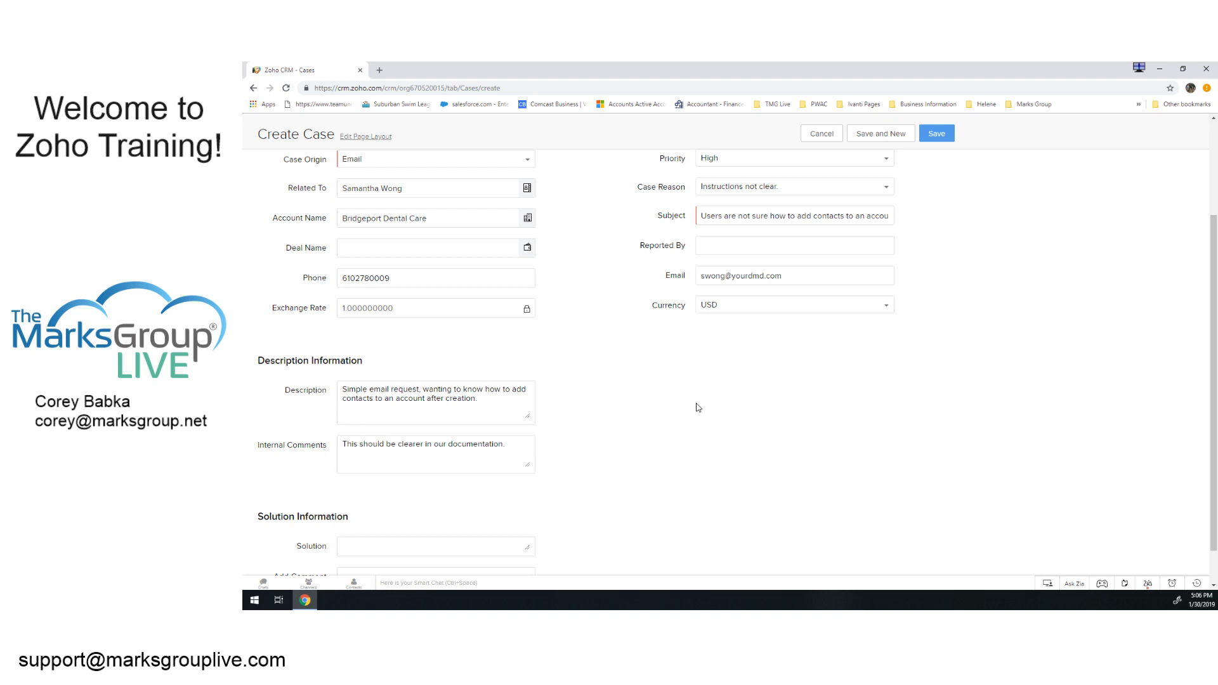
# Enter the case solution "simply mouse over the contact area and click the + button to add a contact.".
pyautogui.scroll(3, 697, 406)
pyautogui.scroll(-3, 590, 280)
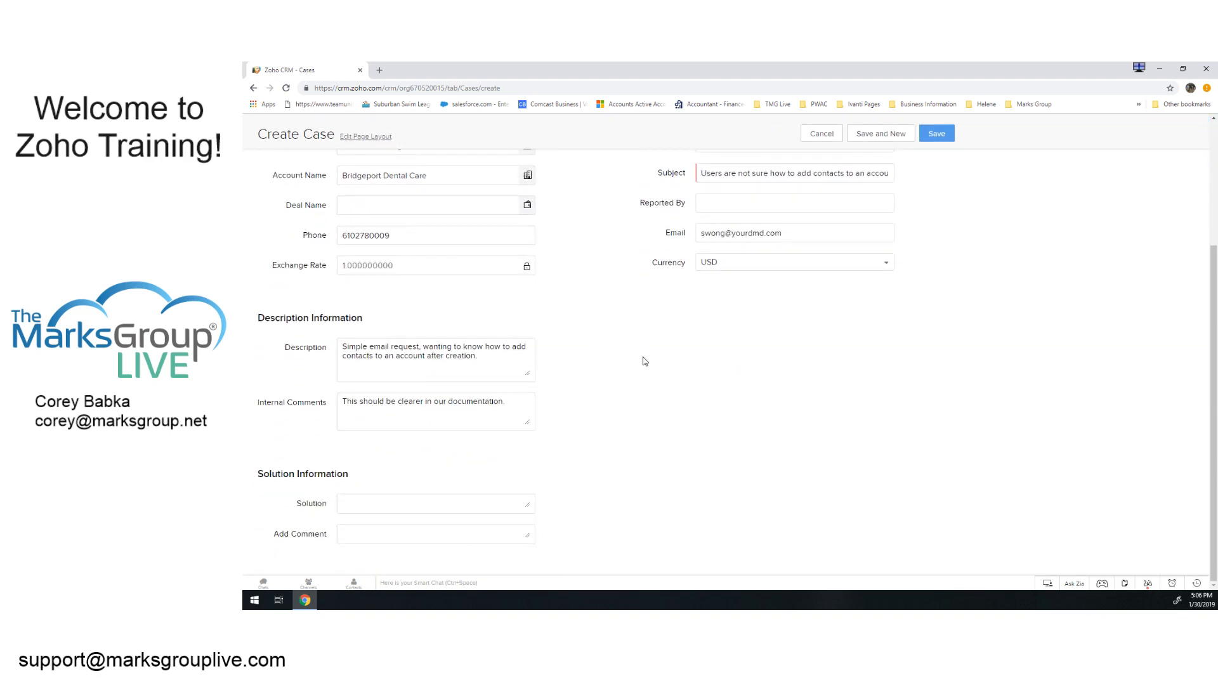
pyautogui.click(444, 503)
pyautogui.write('Provide')
pyautogui.press('BackSpace')
pyautogui.press('BackSpace')
pyautogui.press('BackSpace')
pyautogui.press('BackSpace')
pyautogui.press('BackSpace')
pyautogui.press('BackSpace')
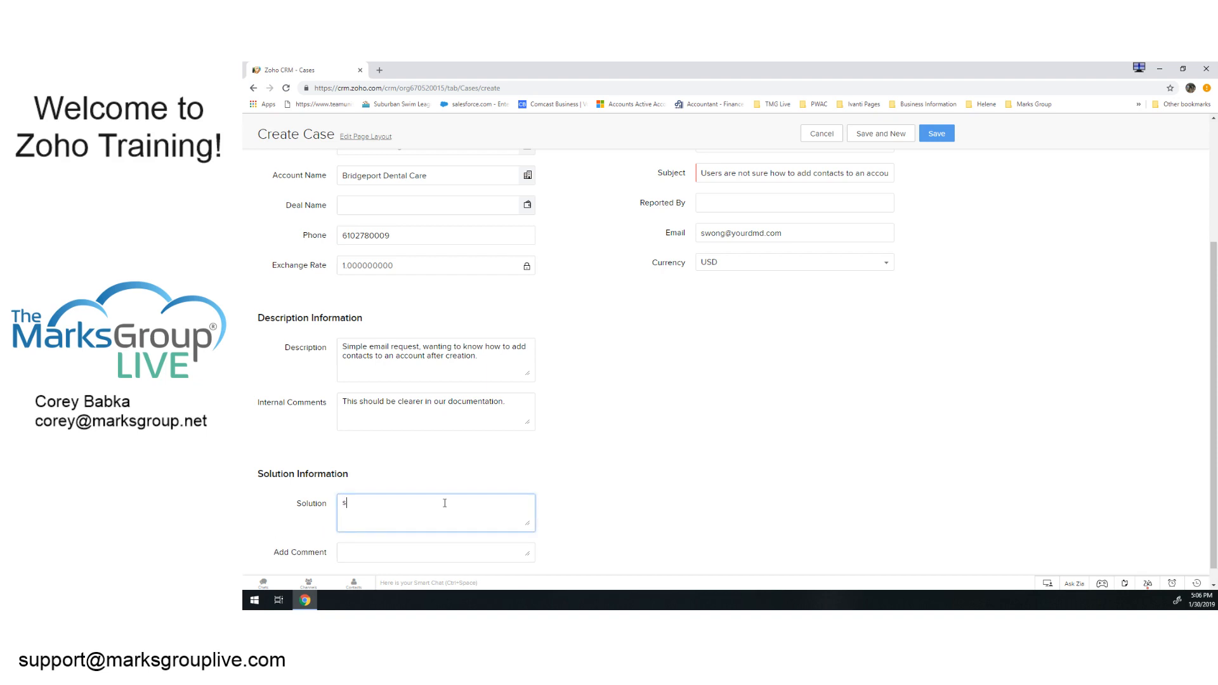
pyautogui.write('simply mopuise')
pyautogui.write('are')
pyautogui.write('+ button to add a contact.')
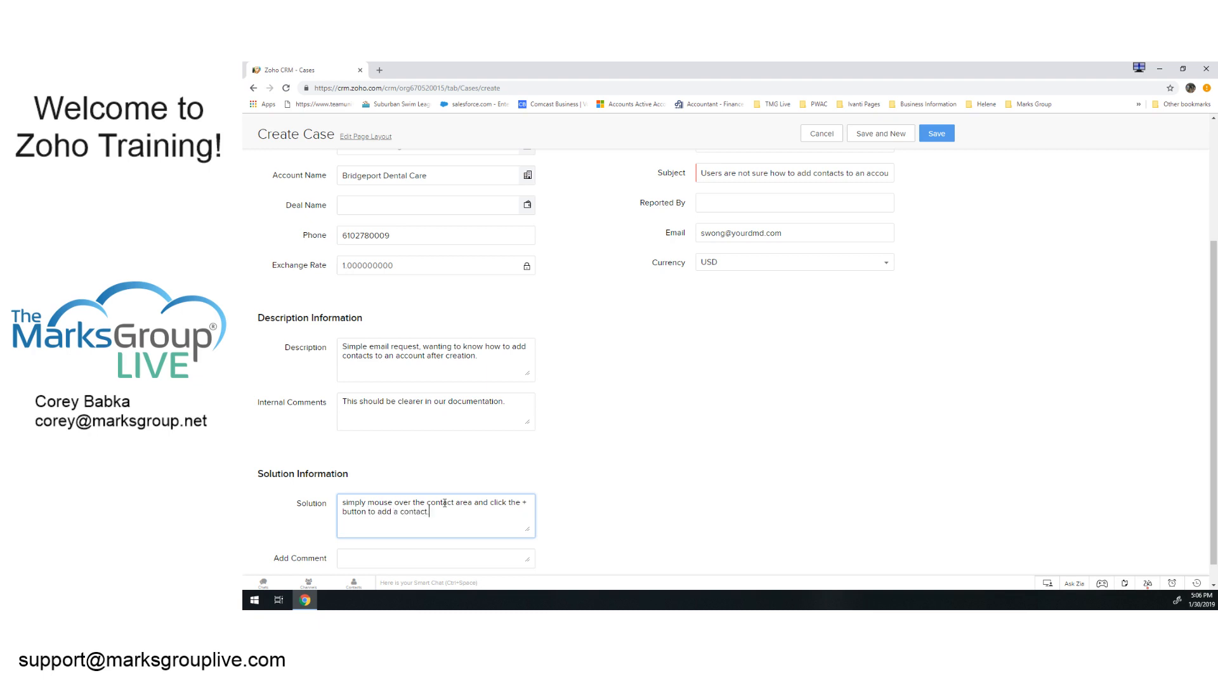
# Review the completed form, leaving Add Comment empty, and save the new case.
pyautogui.scroll(3, 444, 503)
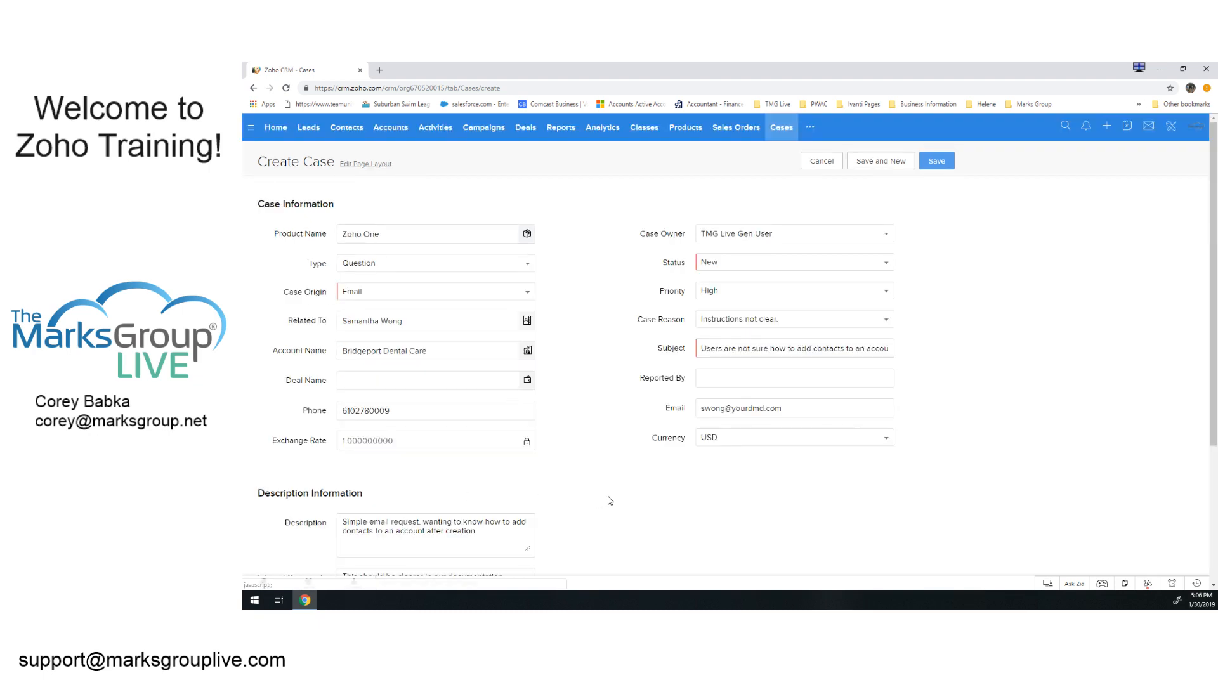
pyautogui.scroll(-3, 608, 501)
pyautogui.click(392, 536)
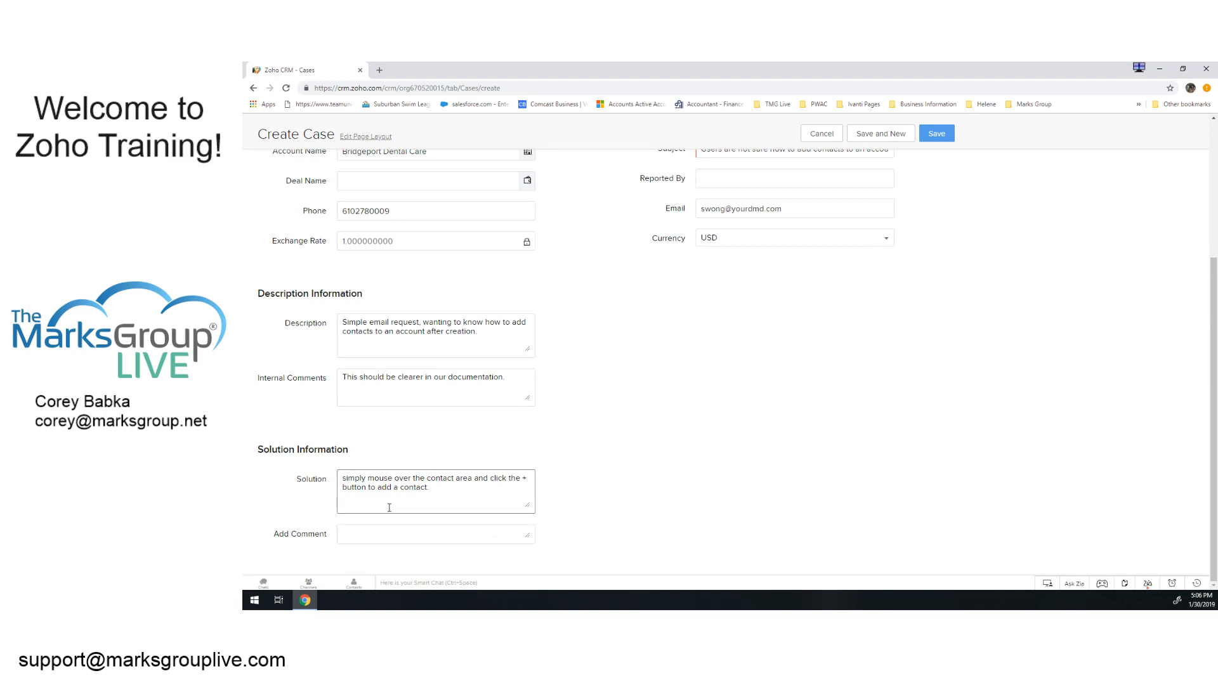
pyautogui.scroll(3, 751, 358)
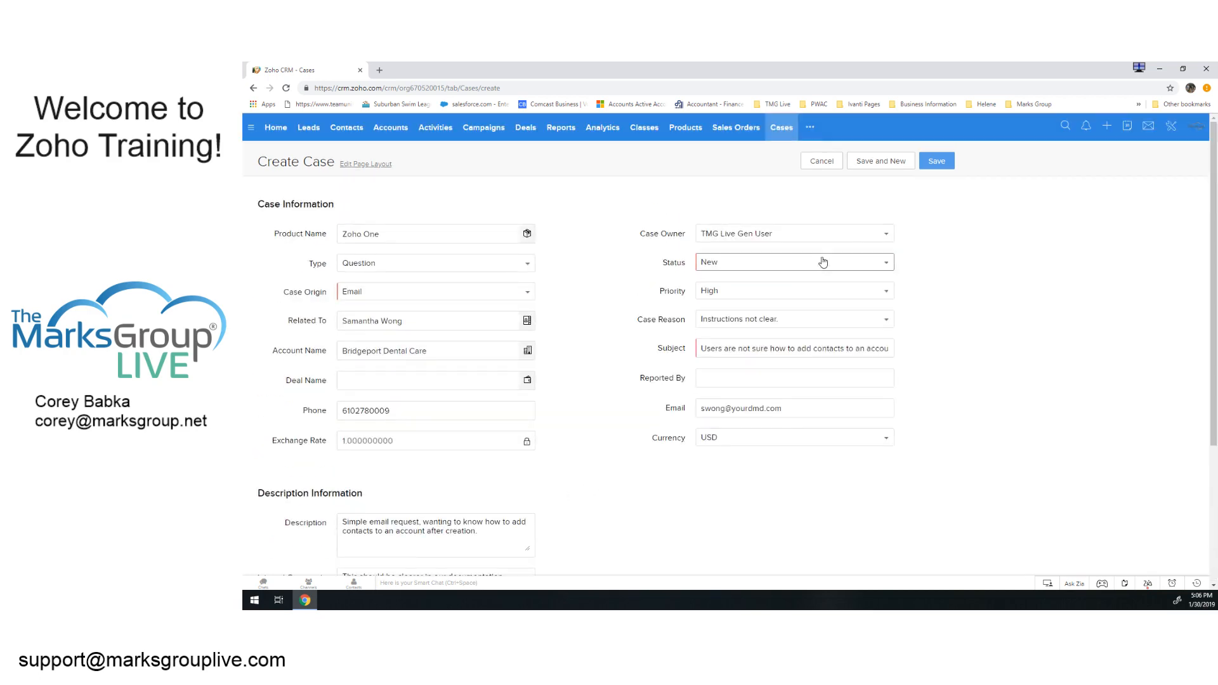
pyautogui.click(937, 162)
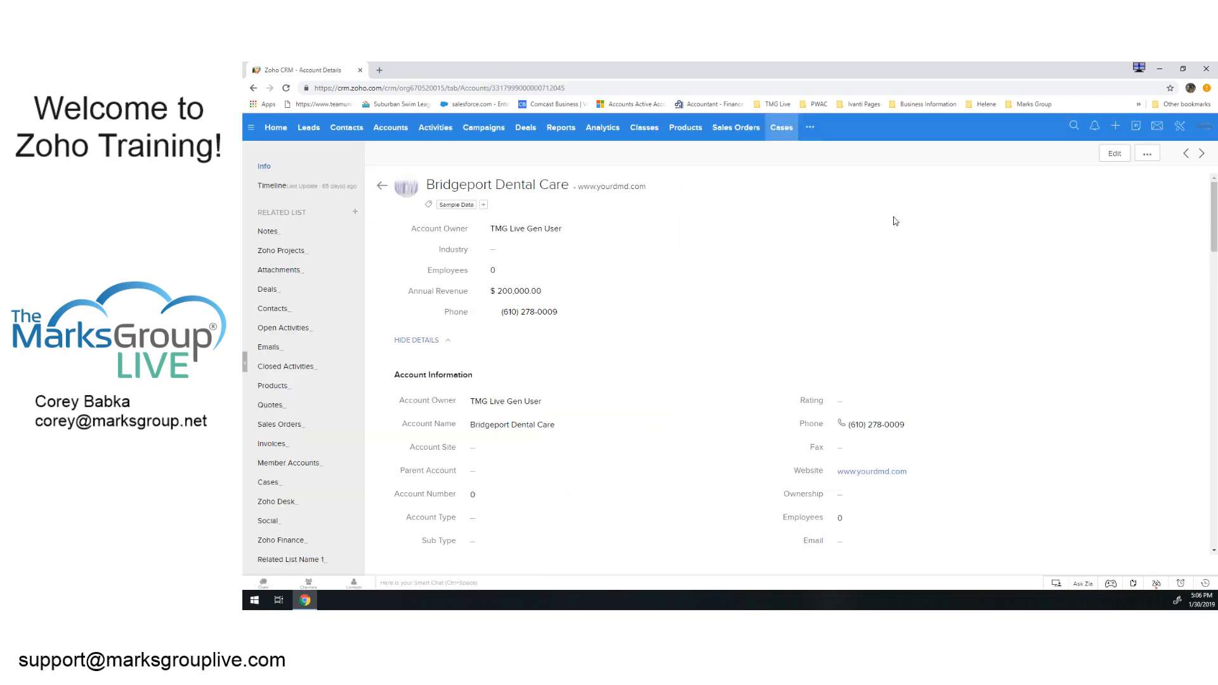
# Open the case "Users are not sure how to add contacts to an account" from the account's Cases list.
pyautogui.scroll(-20, 668, 268)
pyautogui.scroll(-4, 667, 227)
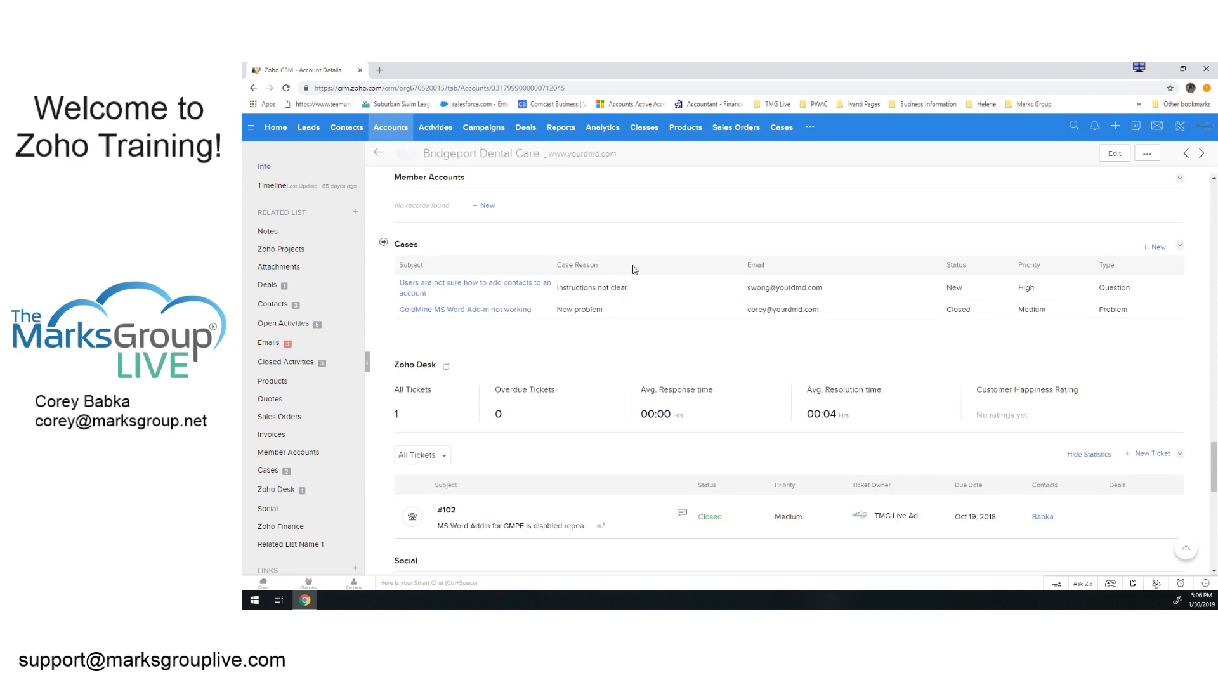
pyautogui.click(436, 287)
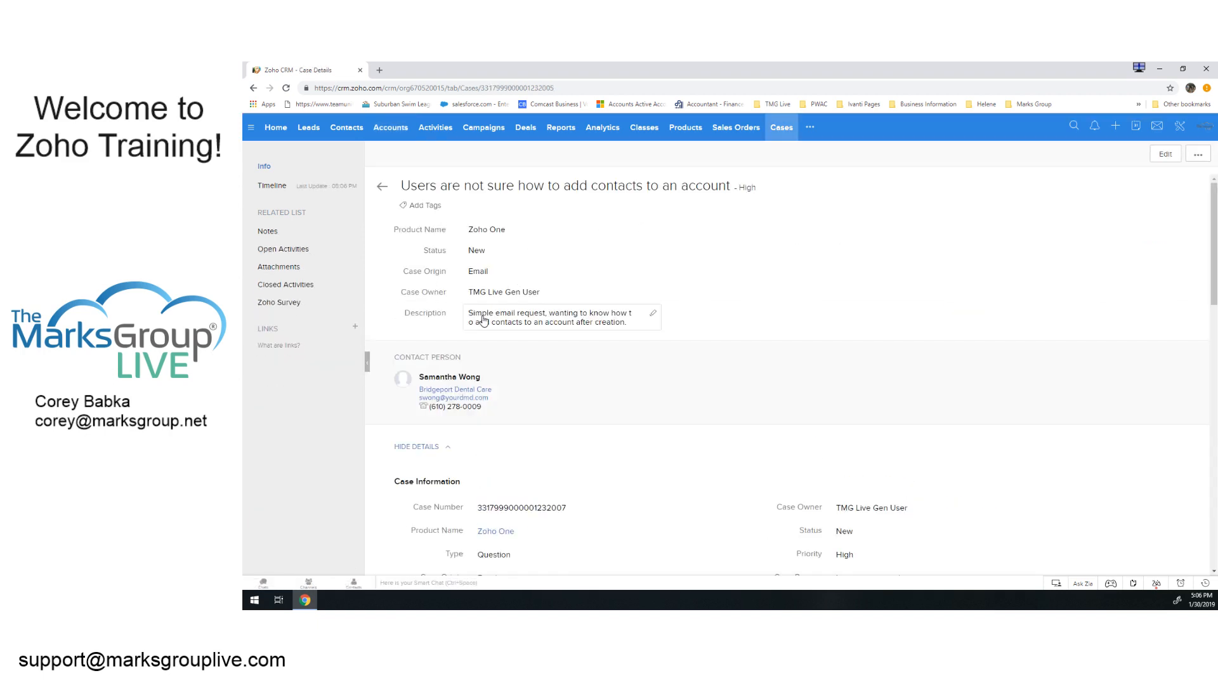
# Open the case description for inline editing, enlarge its text box and save the field.
pyautogui.click(653, 316)
pyautogui.moveTo(625, 350); pyautogui.dragTo(661, 419)
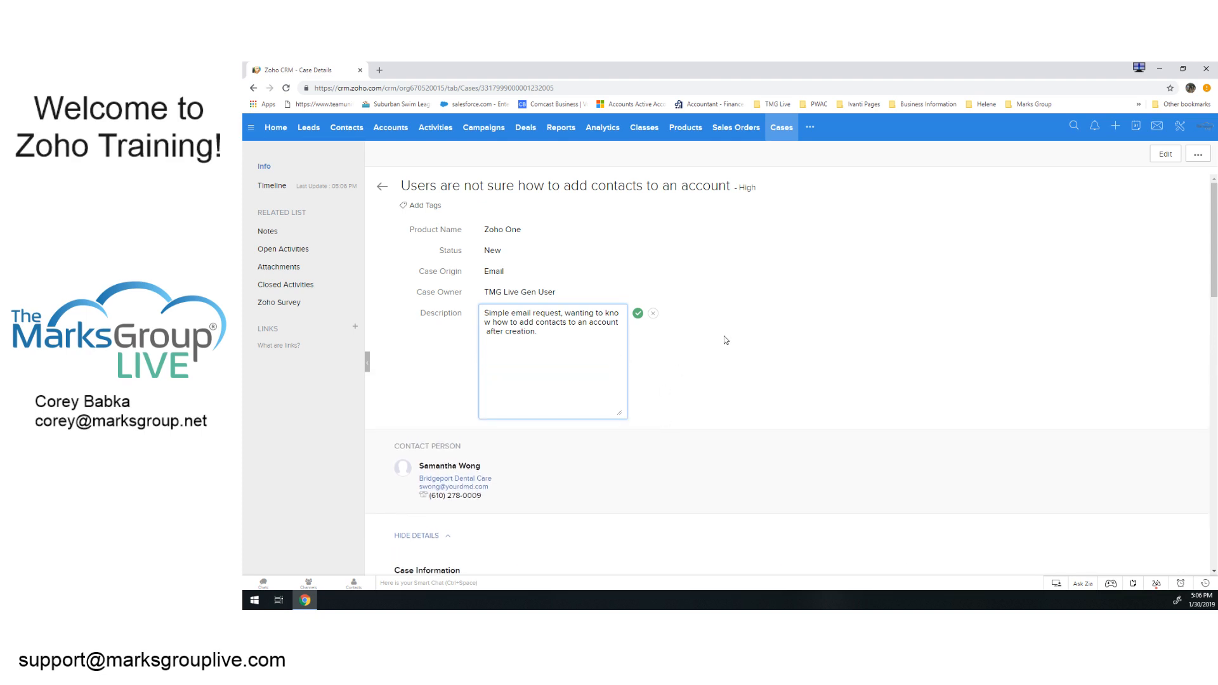
pyautogui.click(638, 313)
# Add the comment "Closed out case based on further documentation." under the case's Solution Information and save it.
pyautogui.scroll(-2, 799, 308)
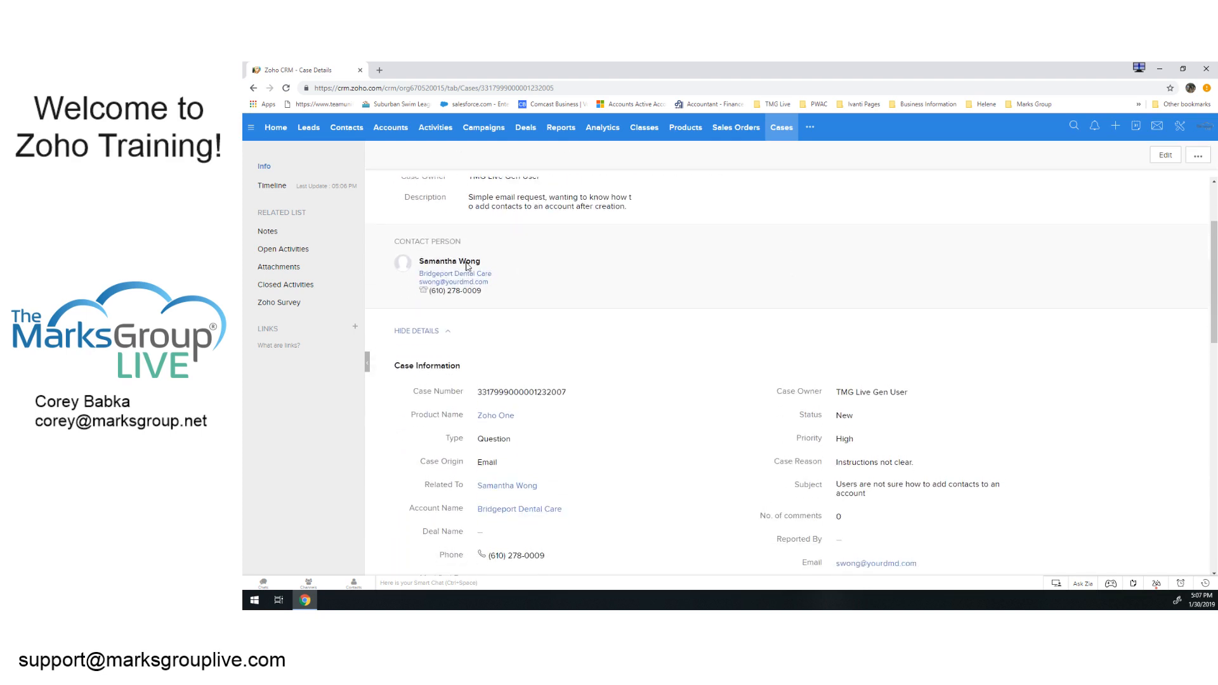
pyautogui.scroll(-3, 482, 286)
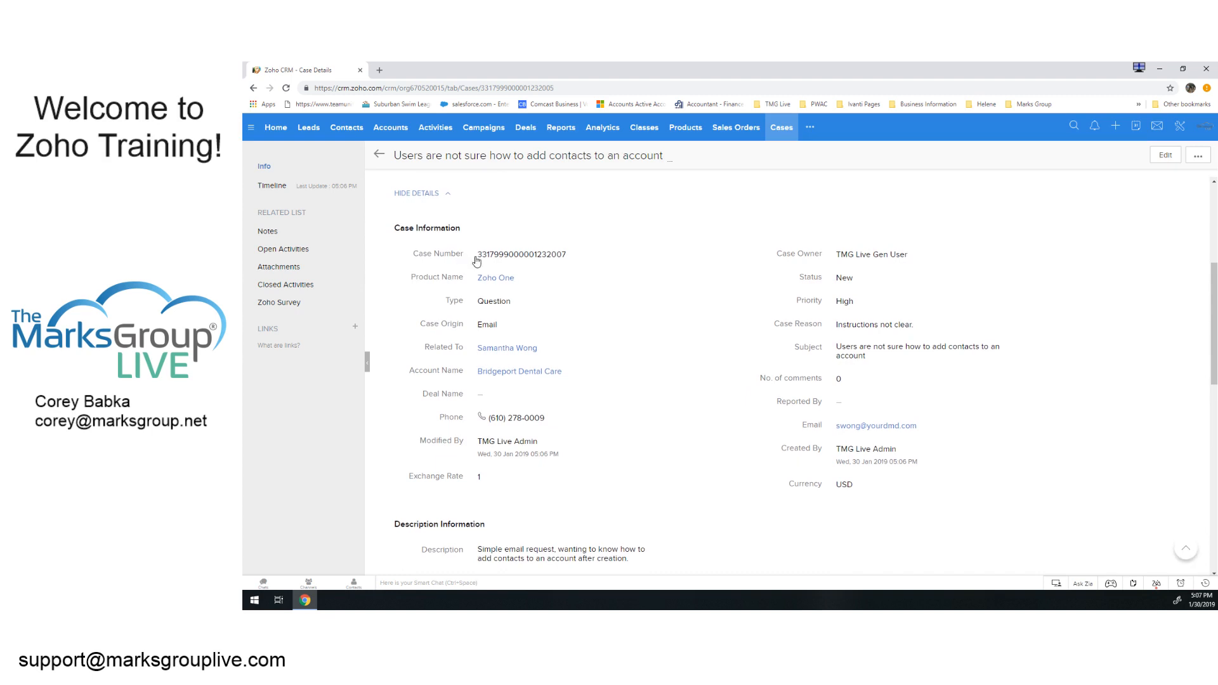
pyautogui.scroll(-3, 566, 346)
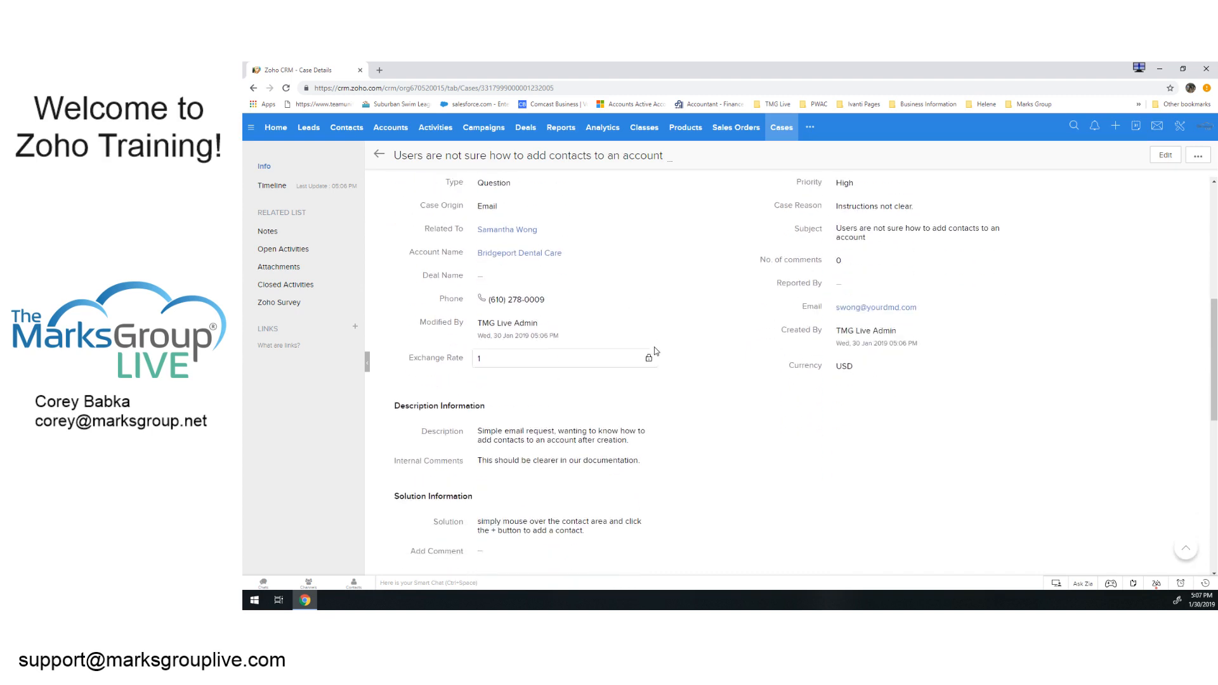
pyautogui.scroll(-1, 558, 380)
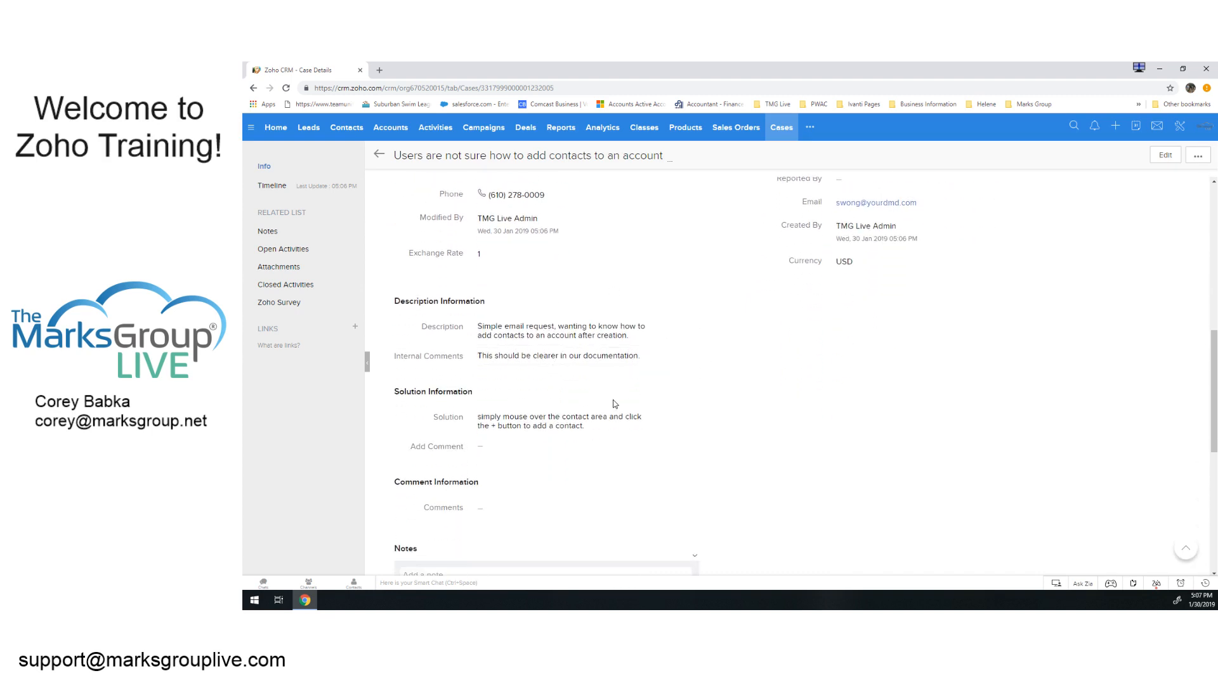
pyautogui.scroll(-1, 520, 394)
pyautogui.click(502, 363)
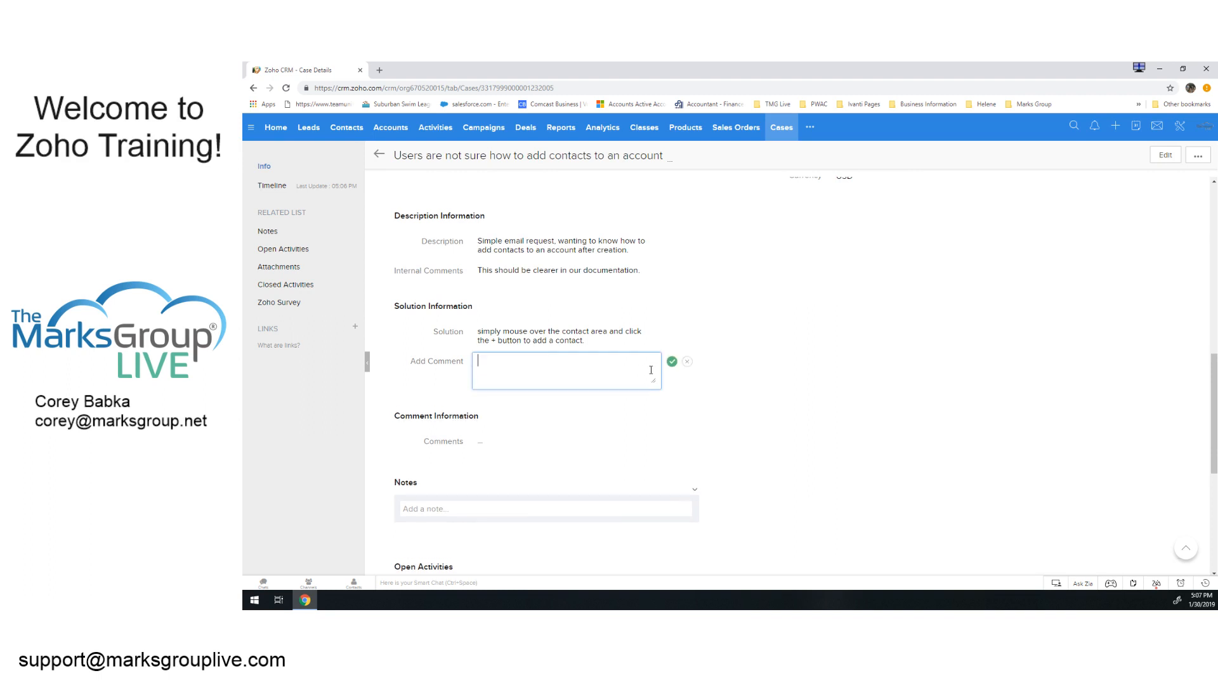
pyautogui.write('Closed out case based on further documentation.')
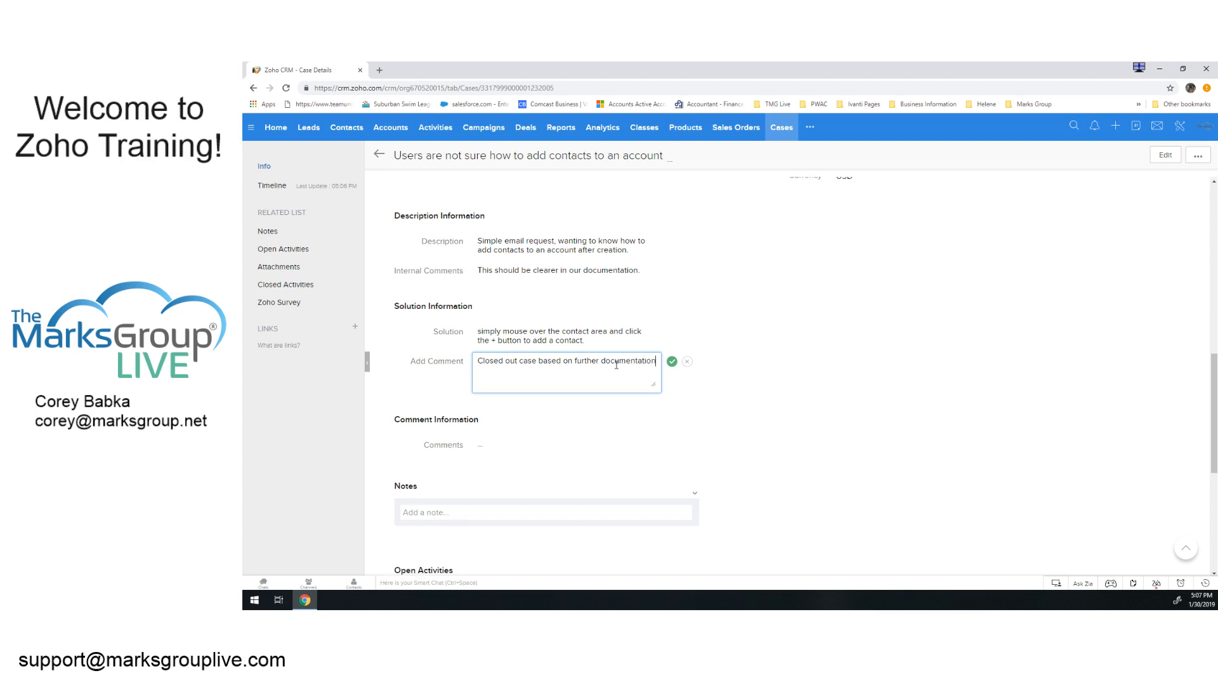
pyautogui.click(672, 361)
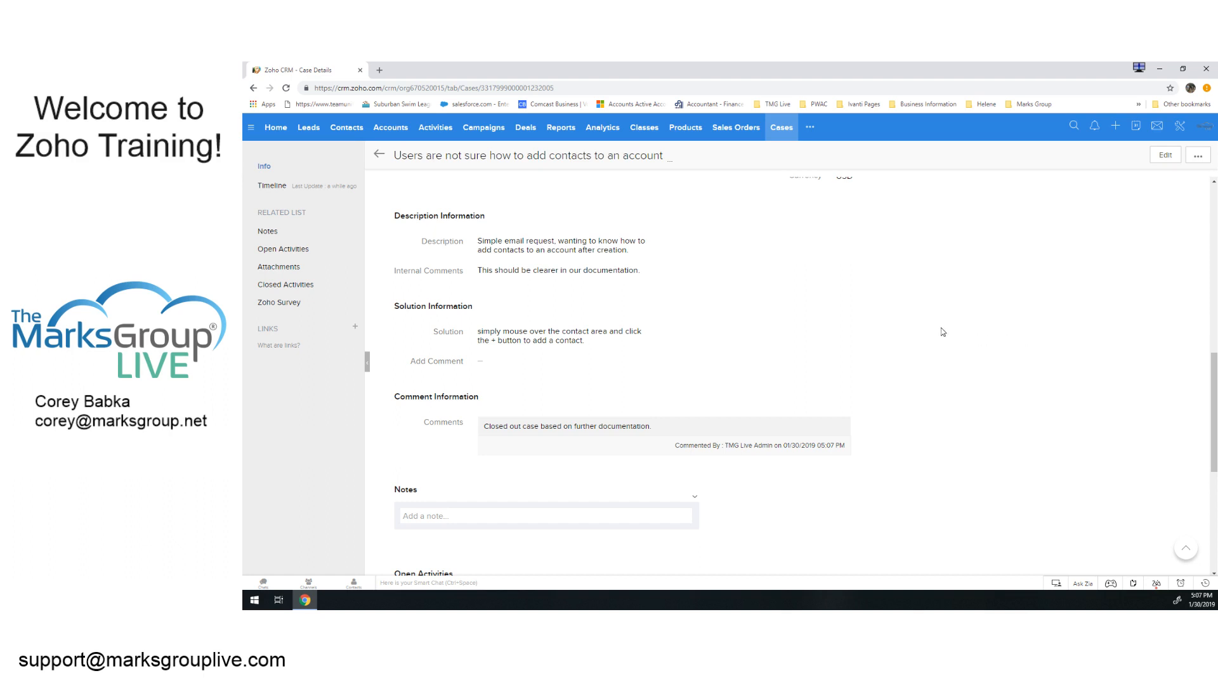
# Examine the case's Notes entry box, open and closed activities, attachments and Zoho Survey options.
pyautogui.scroll(-3, 942, 336)
pyautogui.click(477, 361)
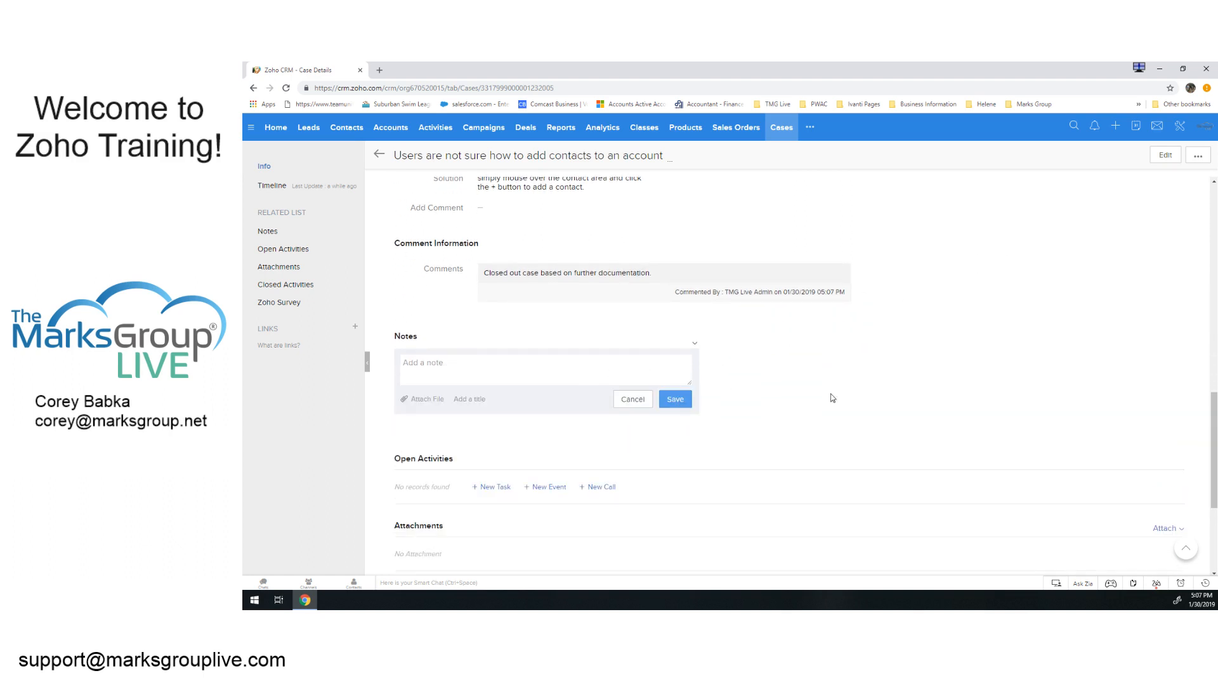
pyautogui.scroll(-3, 901, 409)
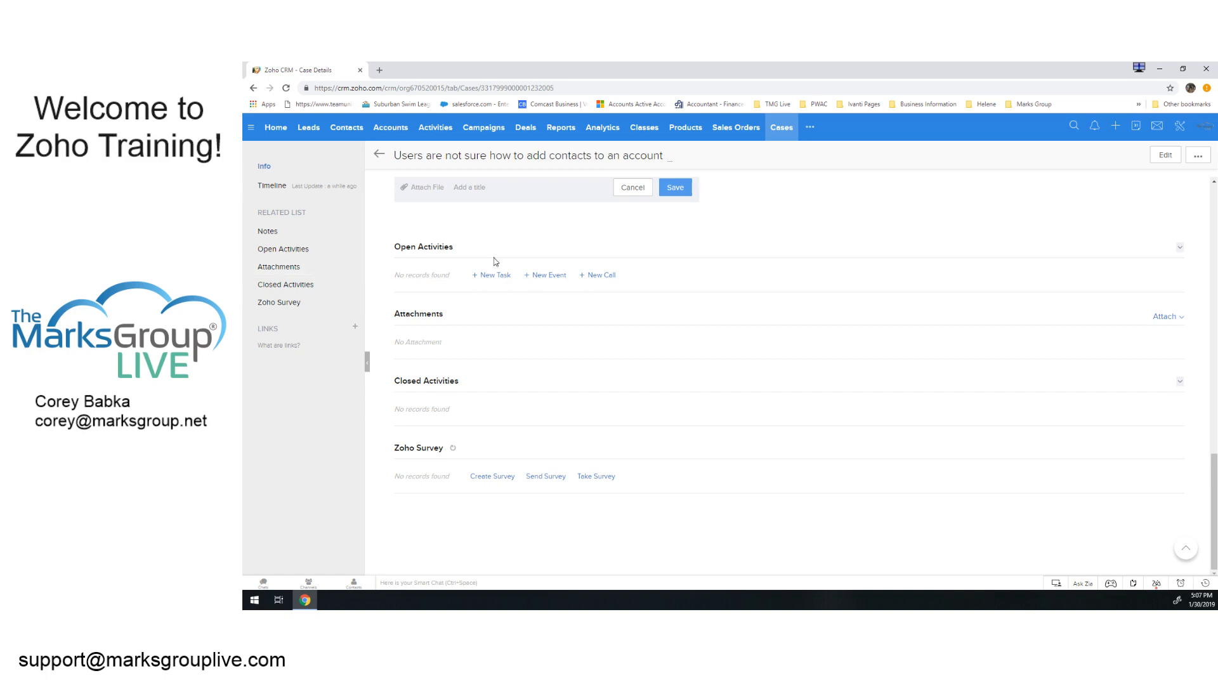
pyautogui.scroll(1, 703, 368)
pyautogui.scroll(15, 703, 371)
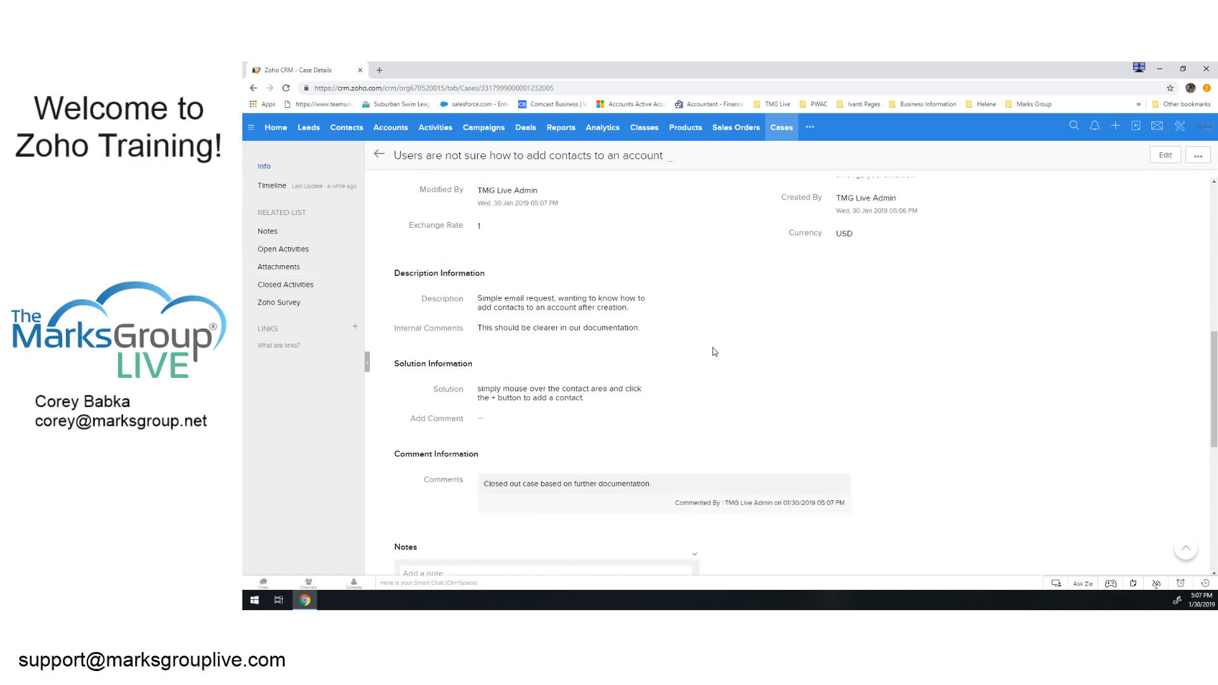
pyautogui.scroll(-15, 716, 347)
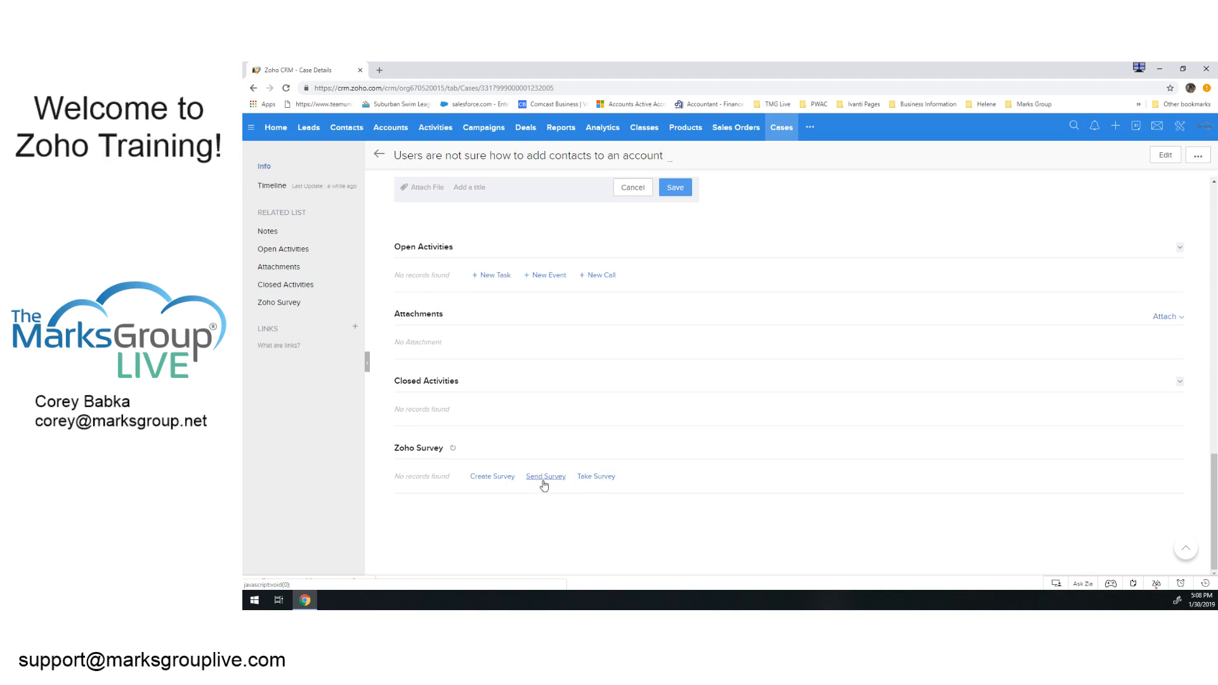
# View the survey creation page launched from the case in Zoho Survey, and return to the case details.
pyautogui.click(490, 477)
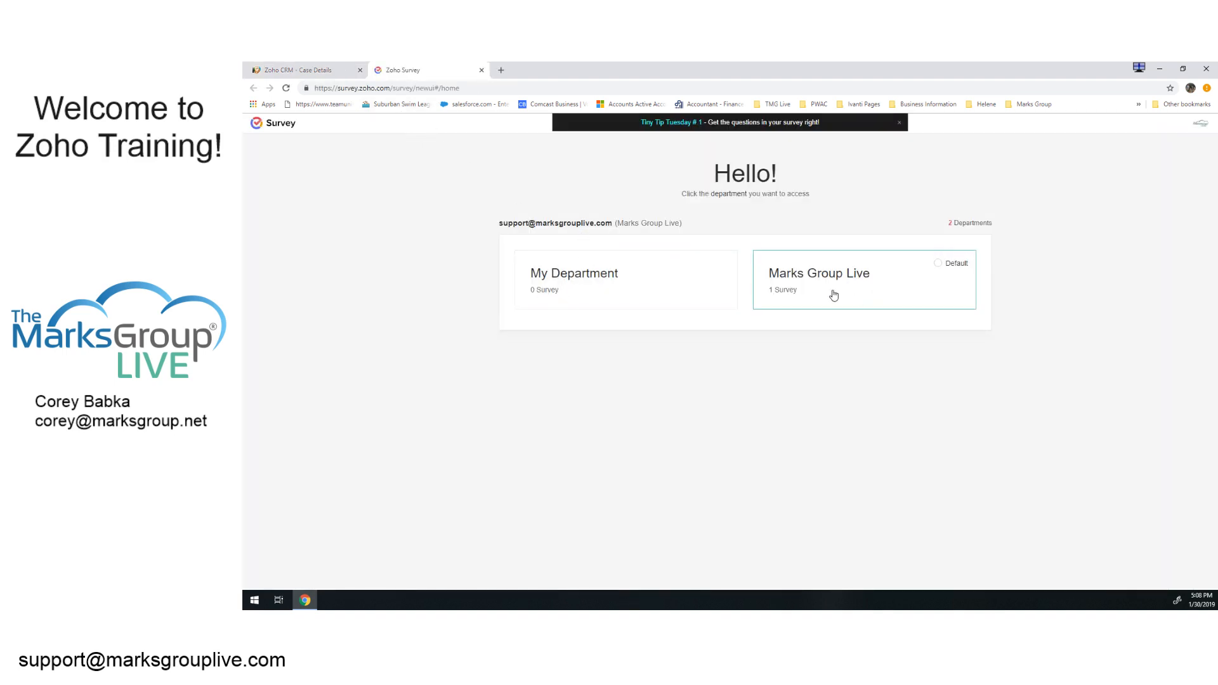
pyautogui.click(481, 70)
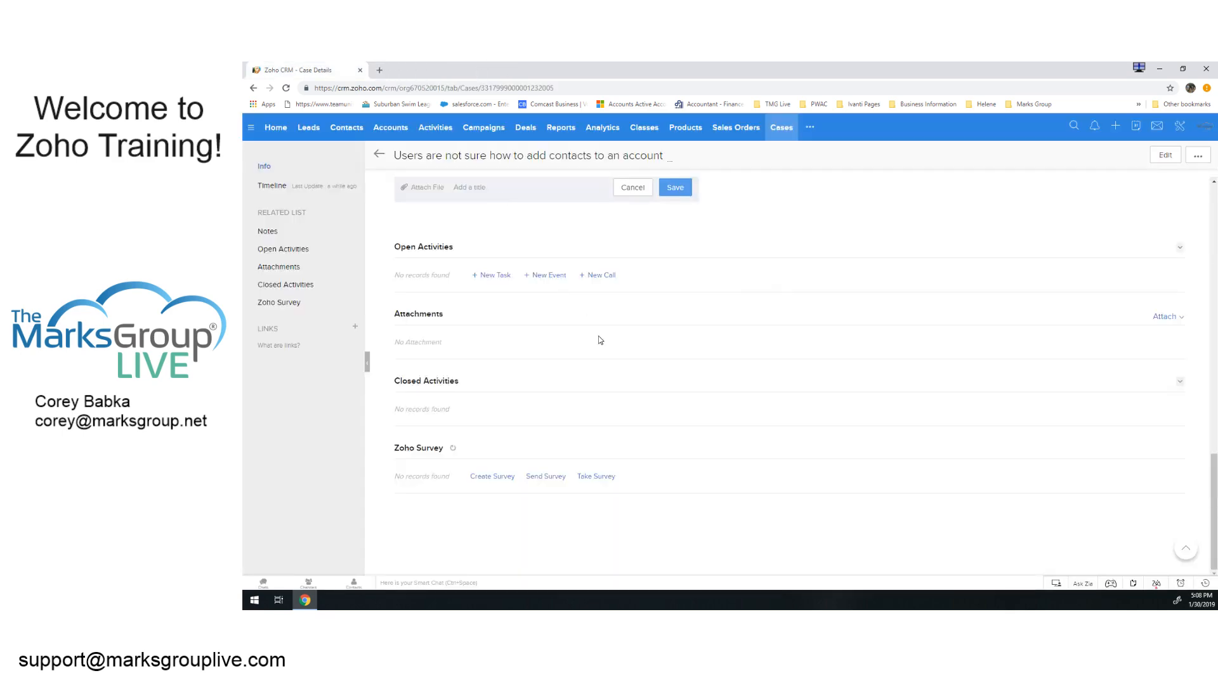
pyautogui.scroll(10, 780, 274)
pyautogui.scroll(2, 779, 287)
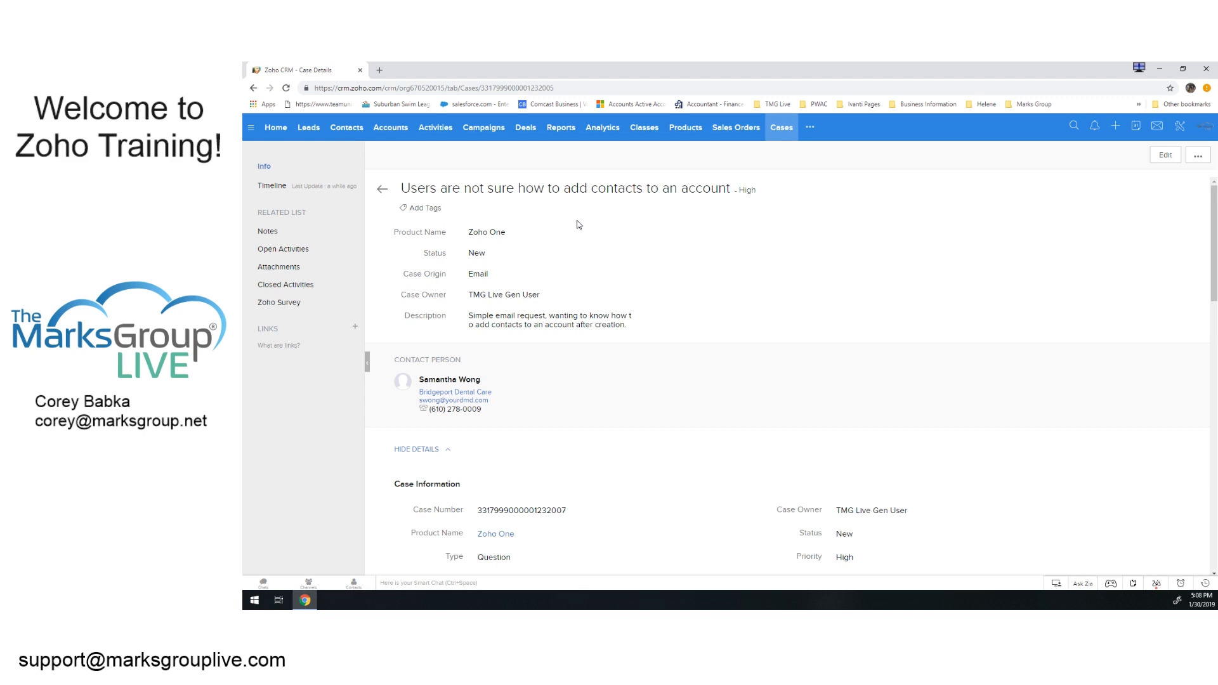
# Open the contact record of the CFO at Bob's Ink, Inc from the All Contacts list.
pyautogui.click(383, 128)
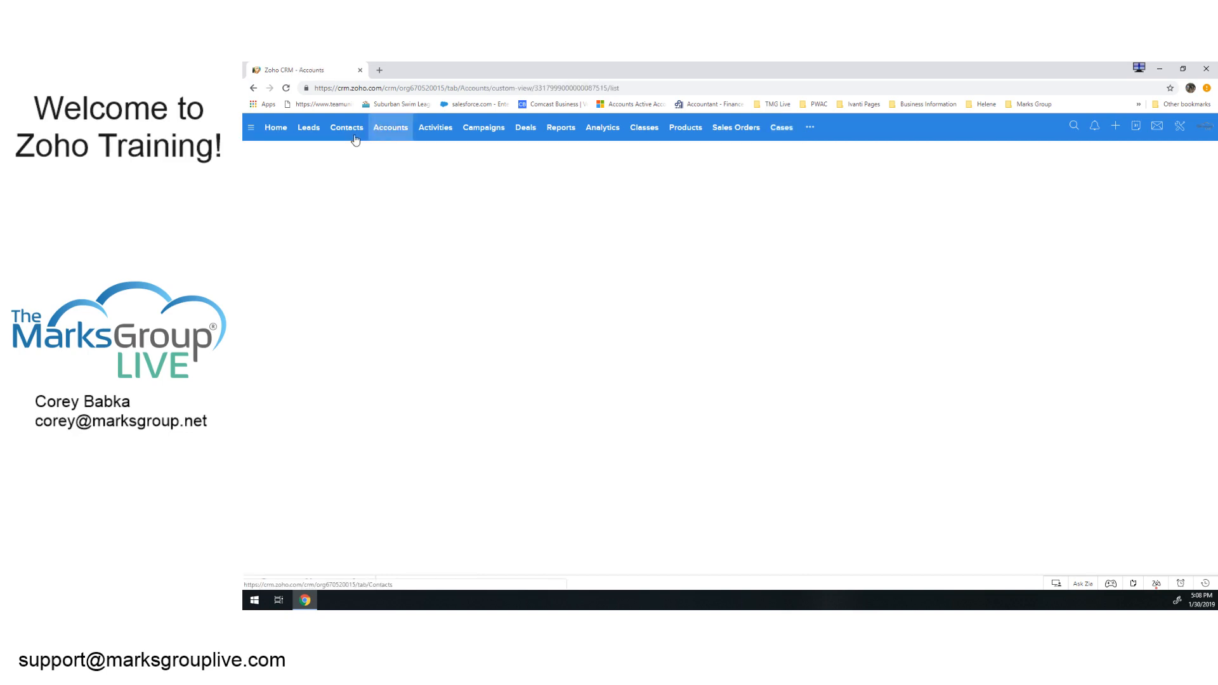
pyautogui.click(344, 129)
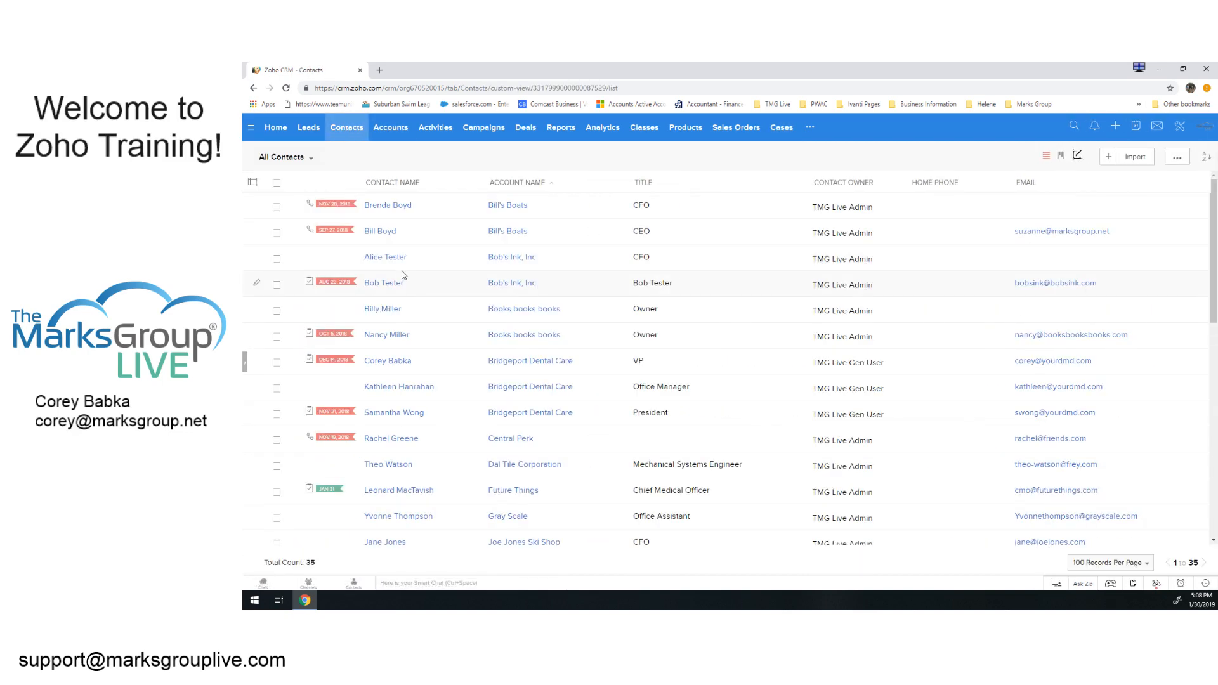
pyautogui.click(392, 257)
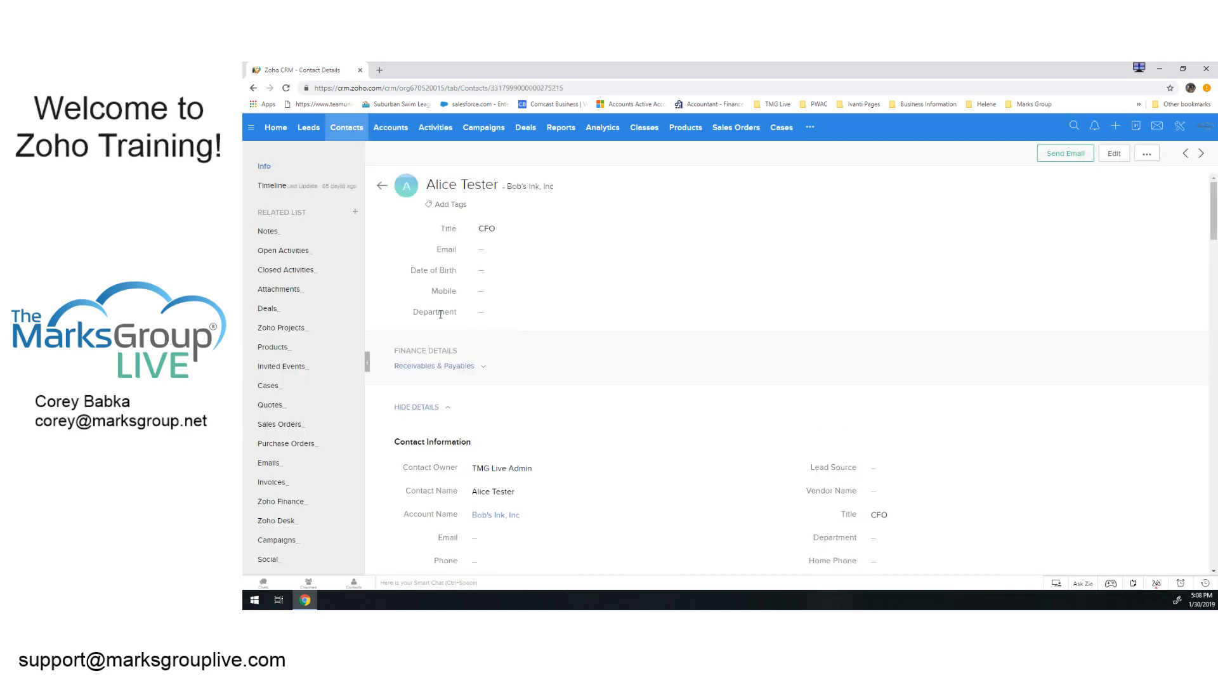
pyautogui.click(354, 248)
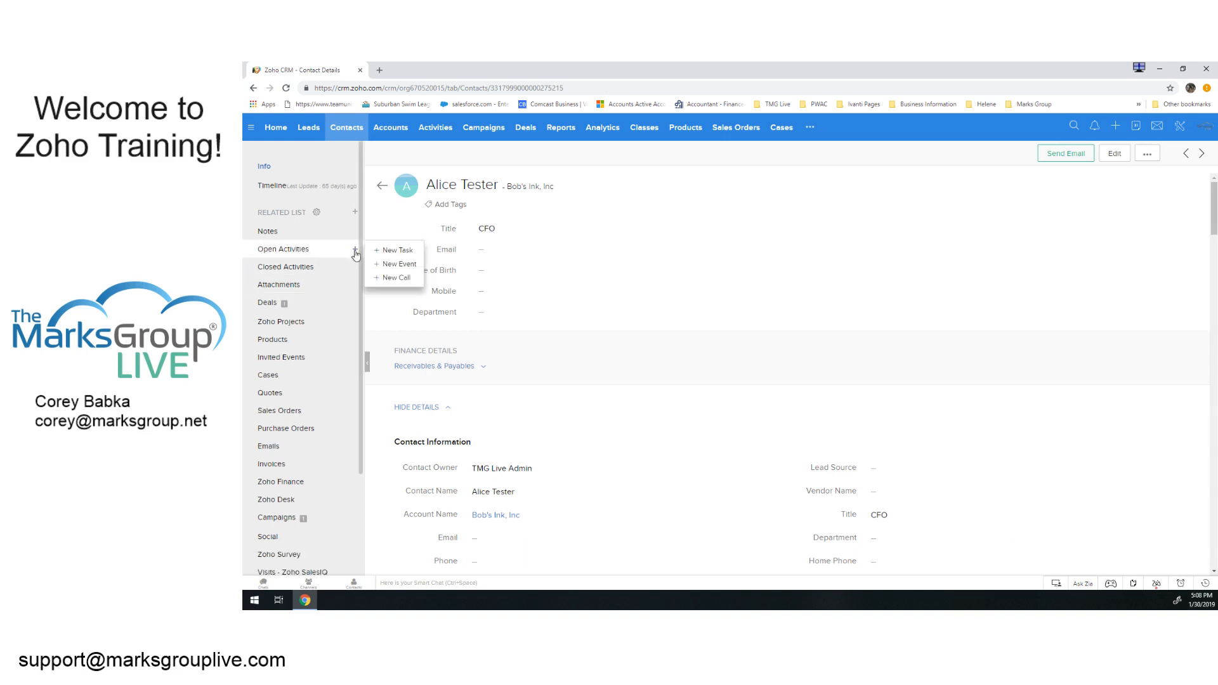
pyautogui.click(396, 278)
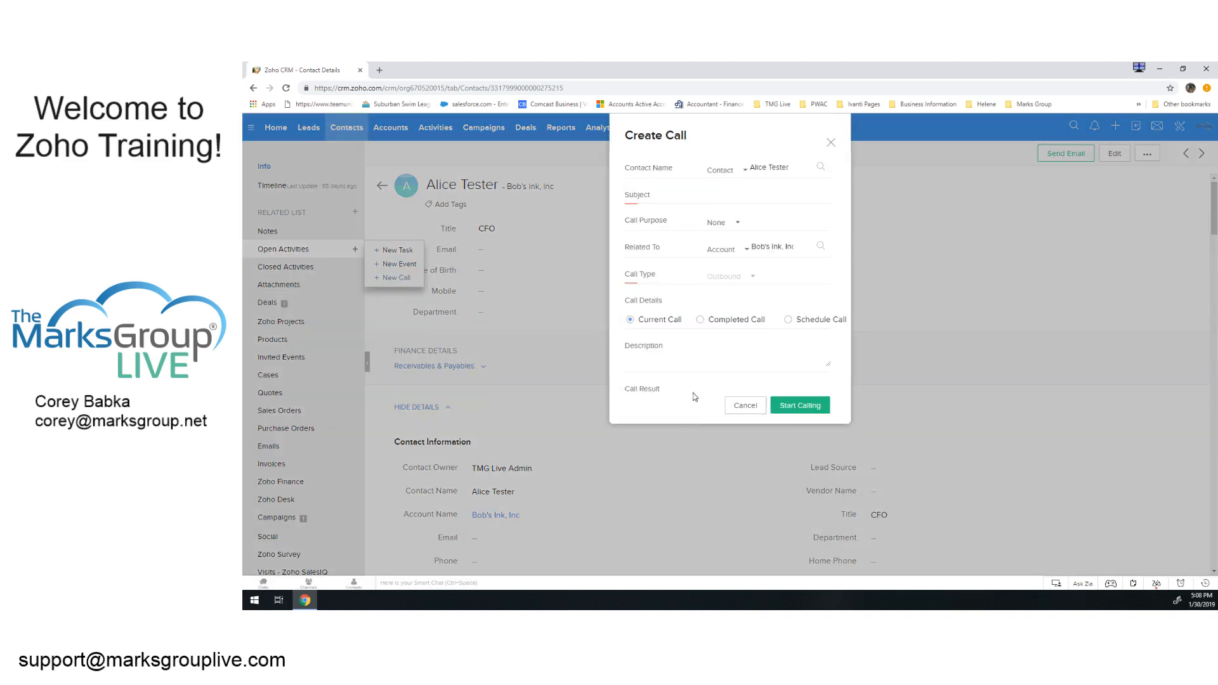
pyautogui.click(700, 319)
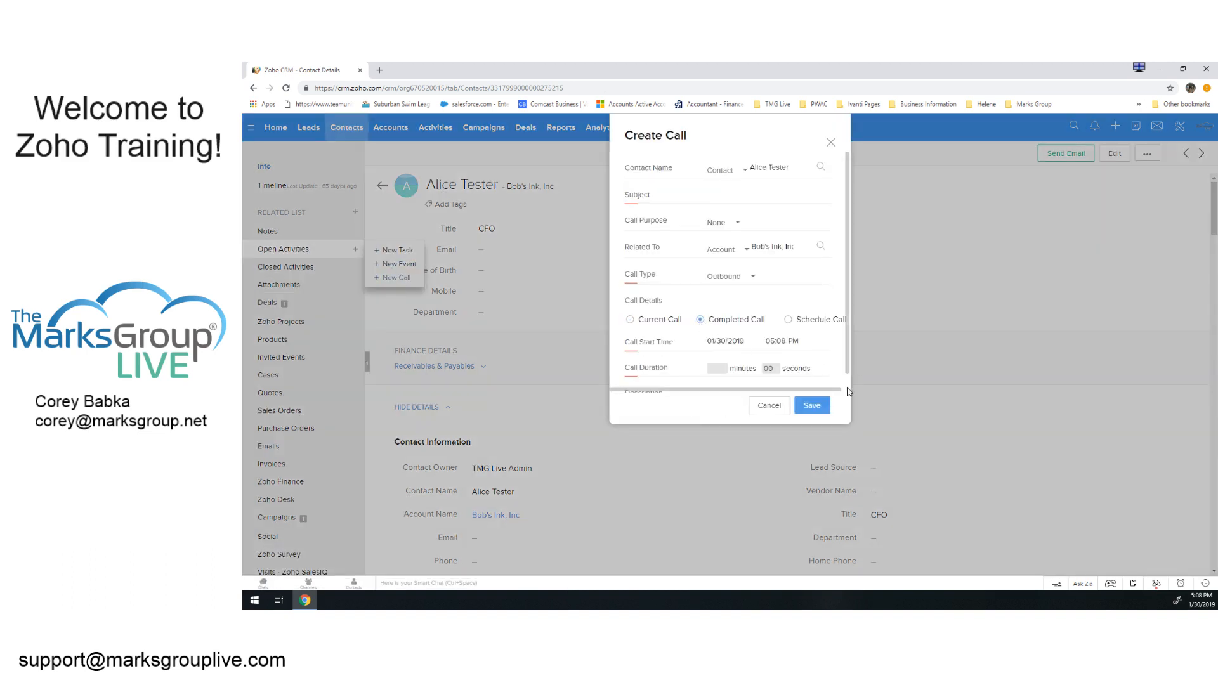
pyautogui.click(770, 405)
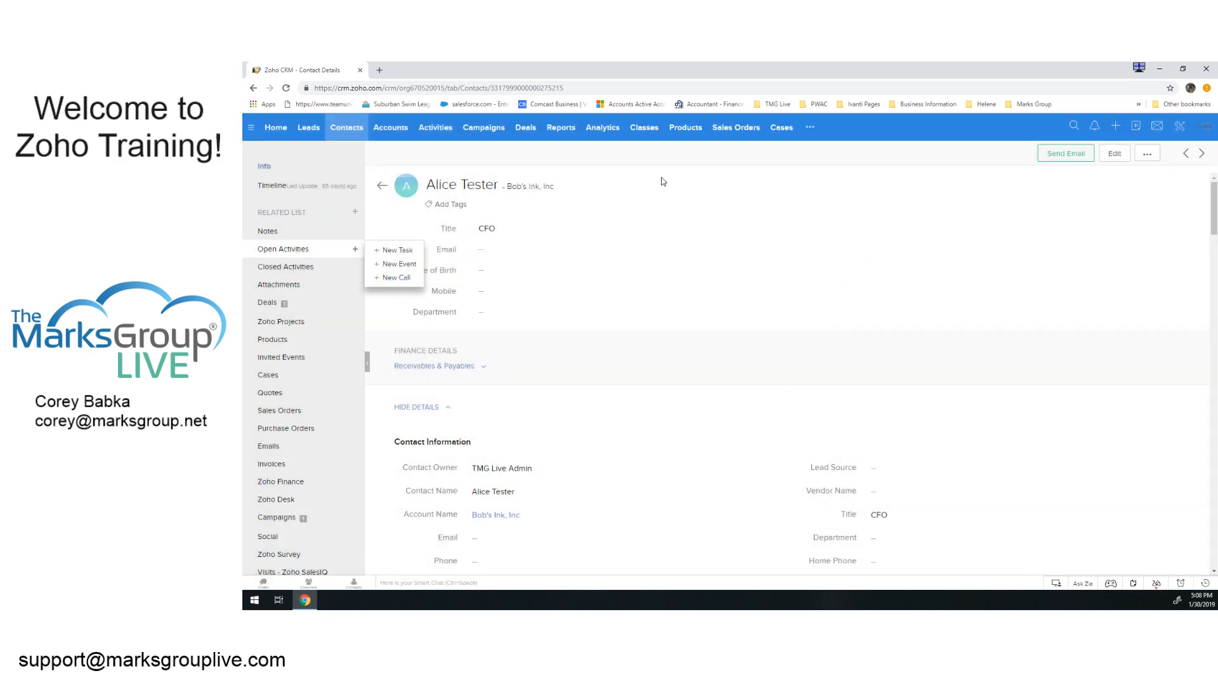
# Look through the Case and Solution Reports, and open the Products by Cases report in Product Reports.
pyautogui.click(561, 130)
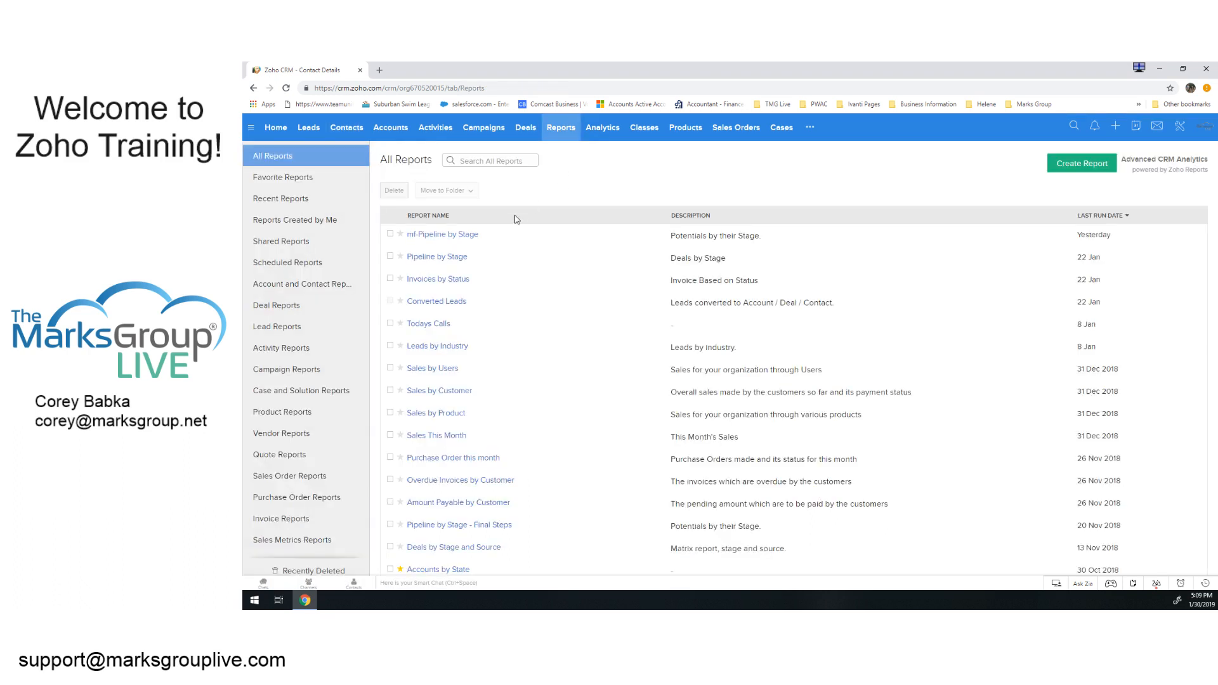
pyautogui.click(285, 391)
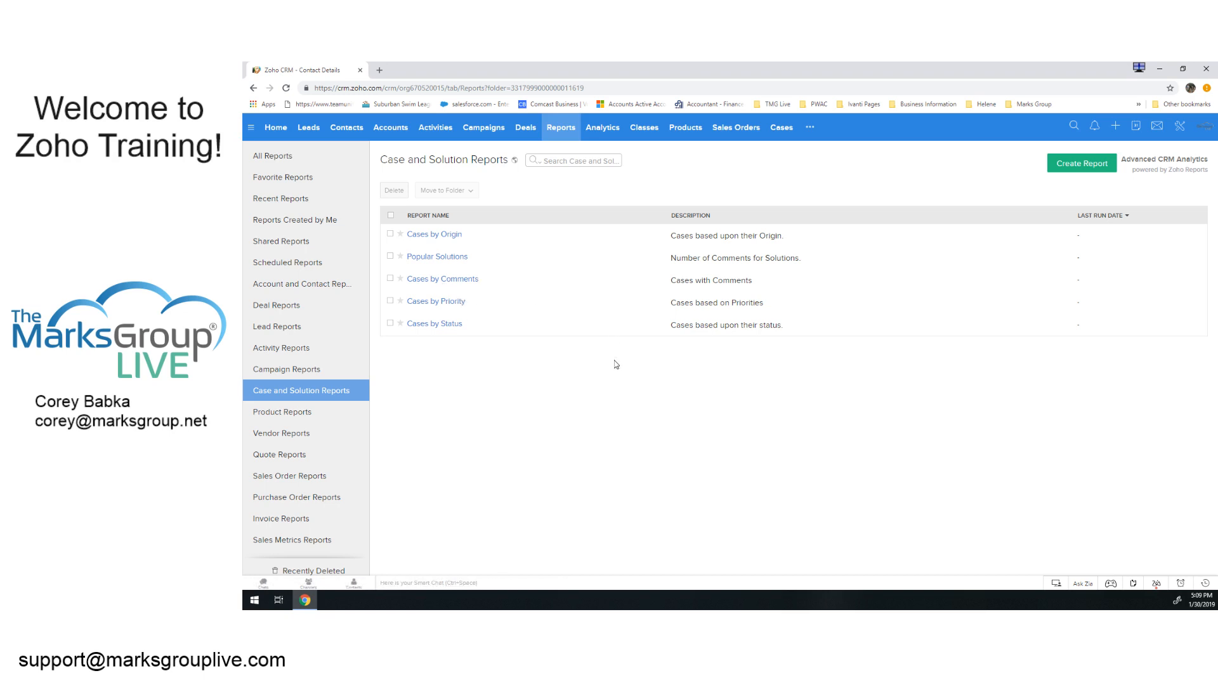
pyautogui.click(282, 411)
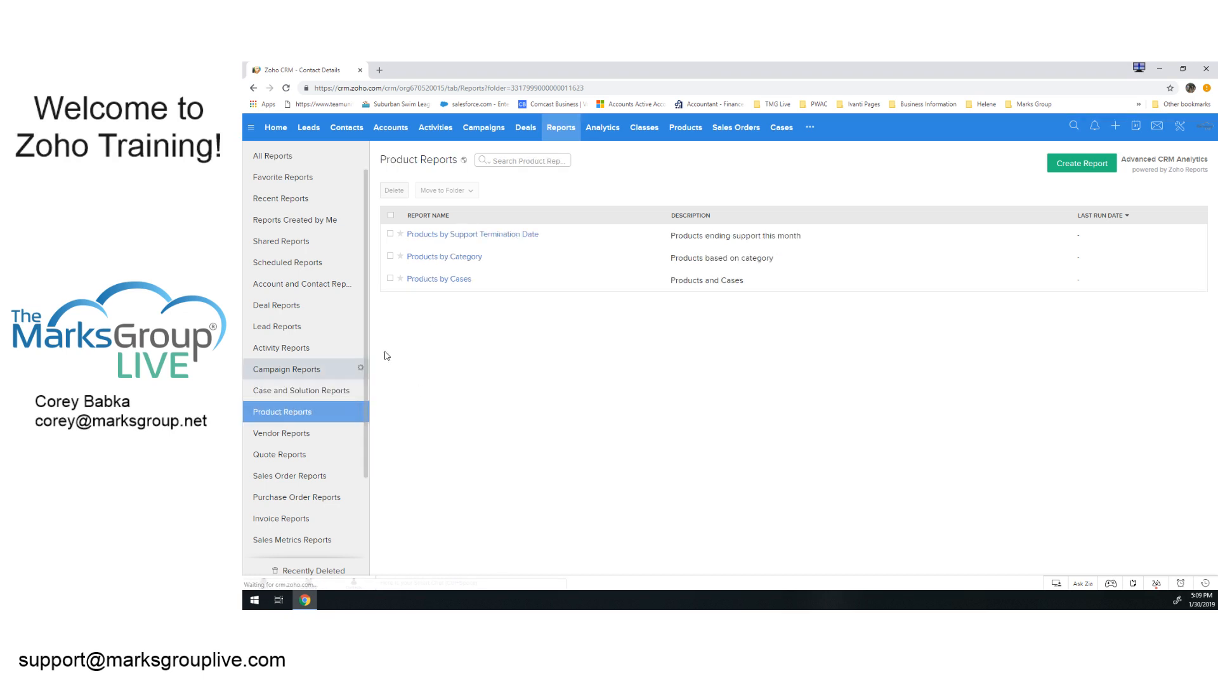
pyautogui.click(443, 282)
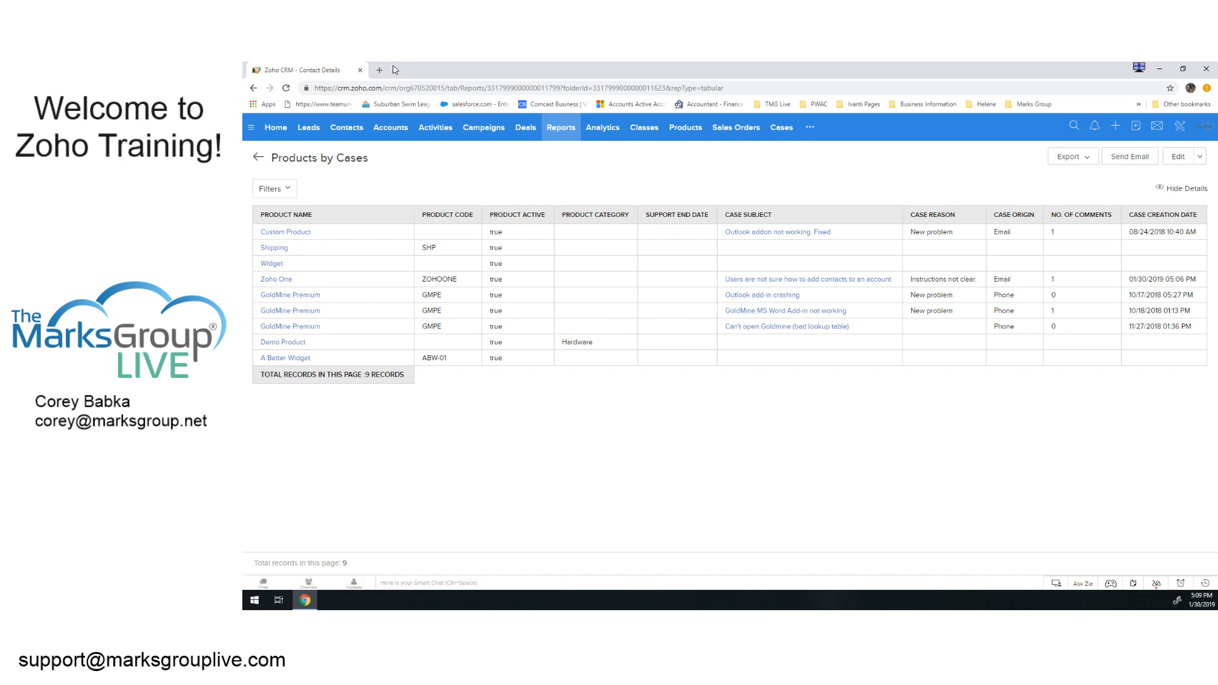
# Go to the home page and open the Bridgeport Dental Care account from the All Accounts list.
pyautogui.click(276, 131)
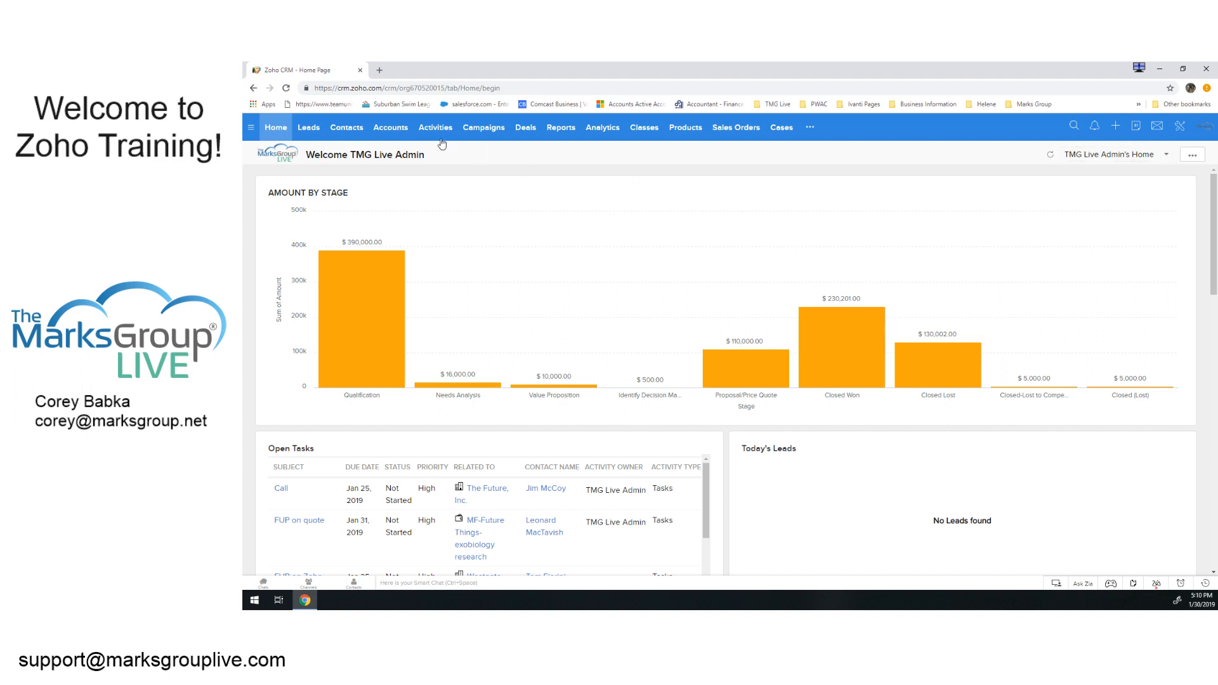
pyautogui.click(386, 132)
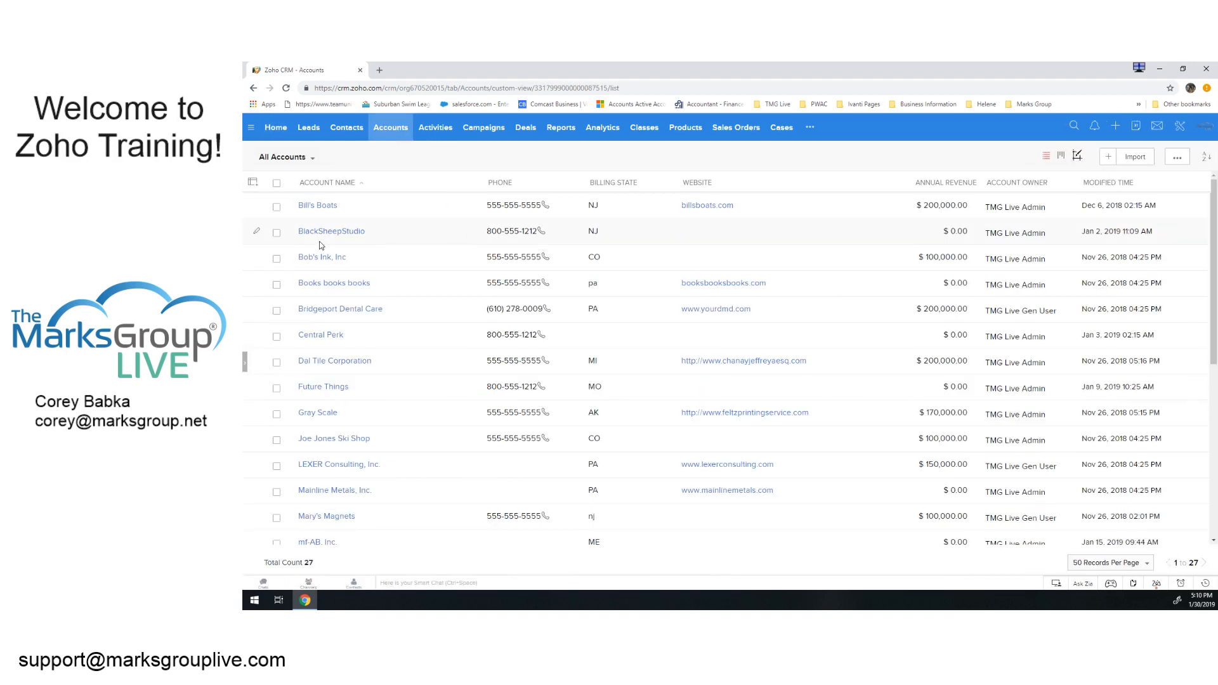
pyautogui.click(493, 302)
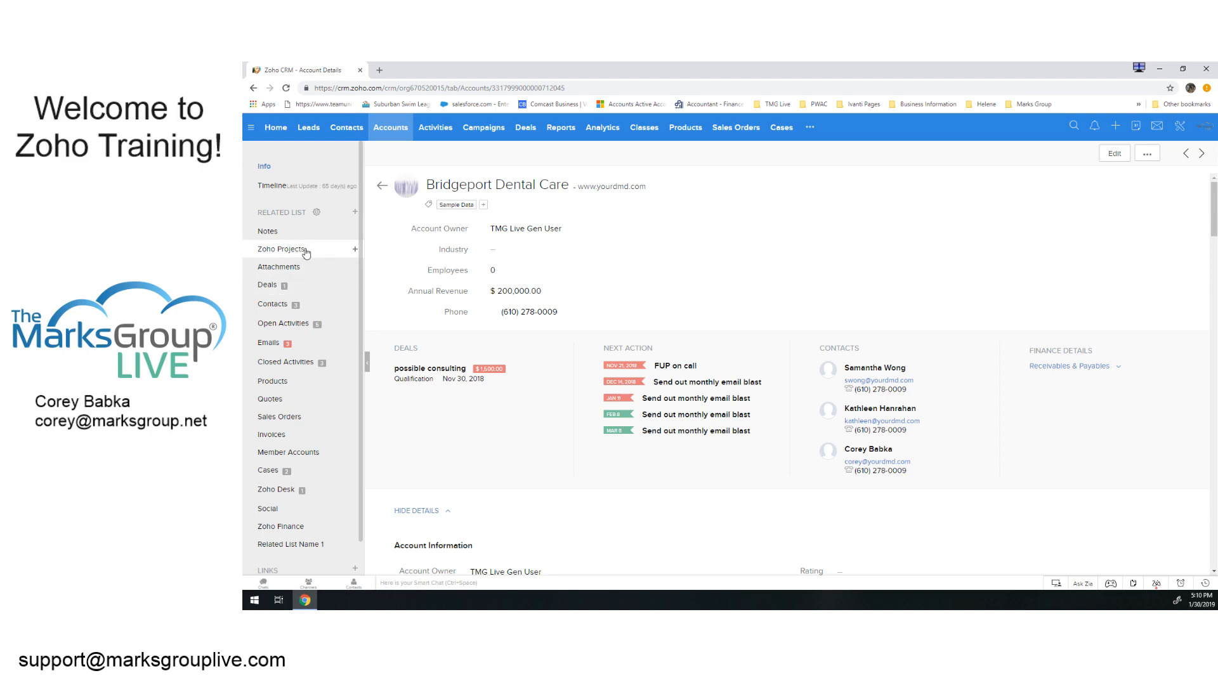
# Review the account's related deals, open activities, closed activities and cases.
pyautogui.click(267, 286)
pyautogui.click(283, 323)
pyautogui.click(306, 363)
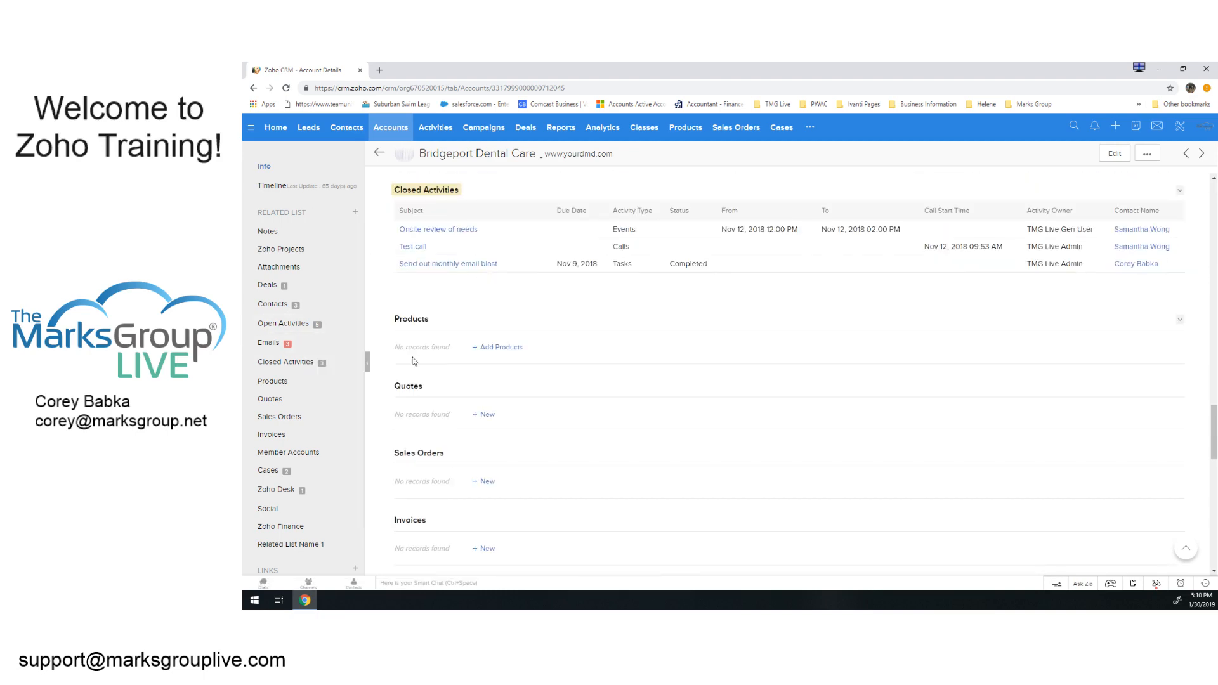
pyautogui.click(269, 472)
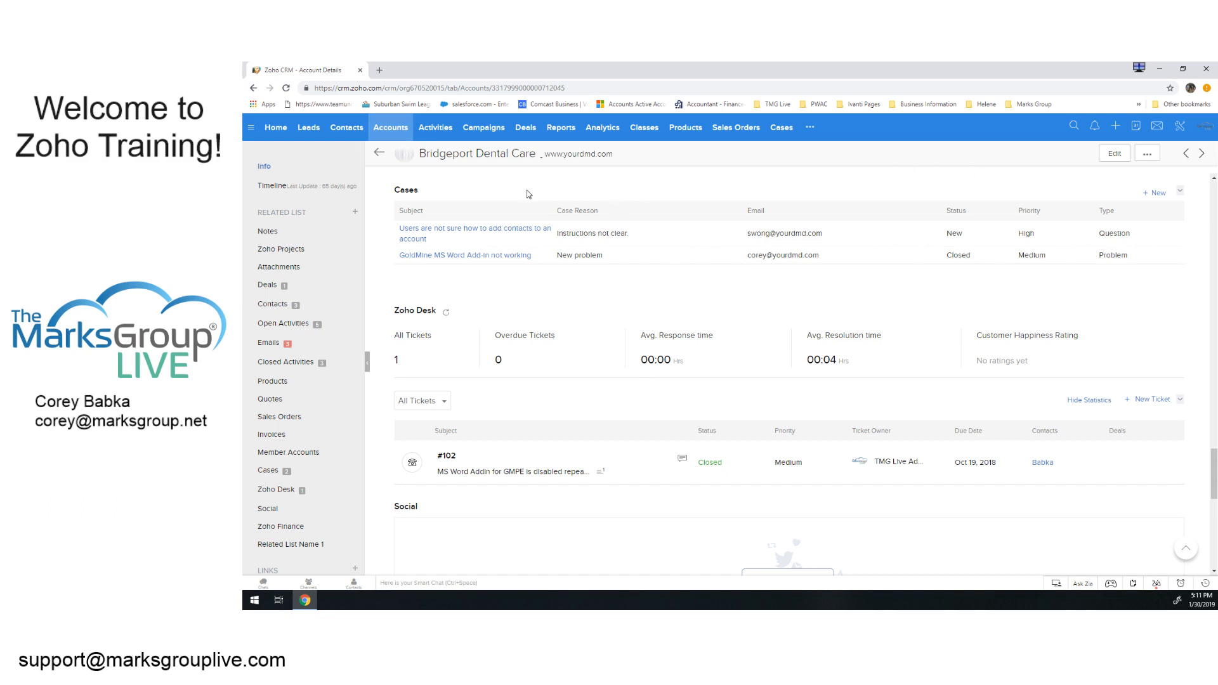
pyautogui.scroll(4, 1134, 326)
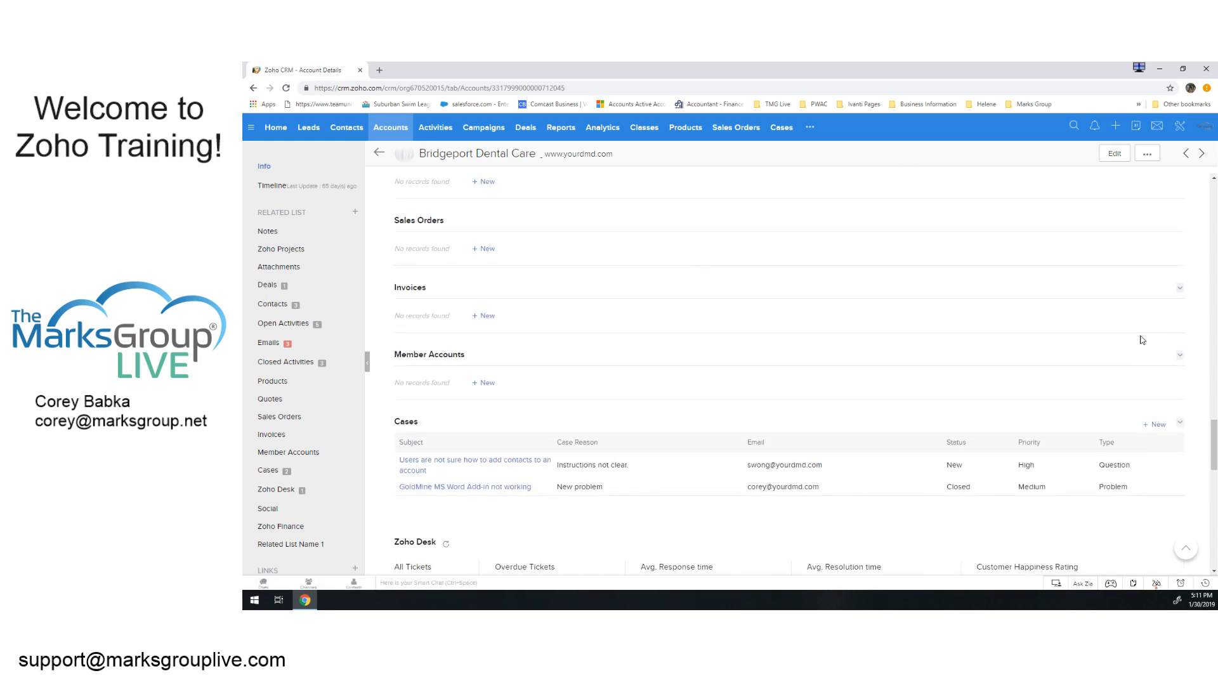